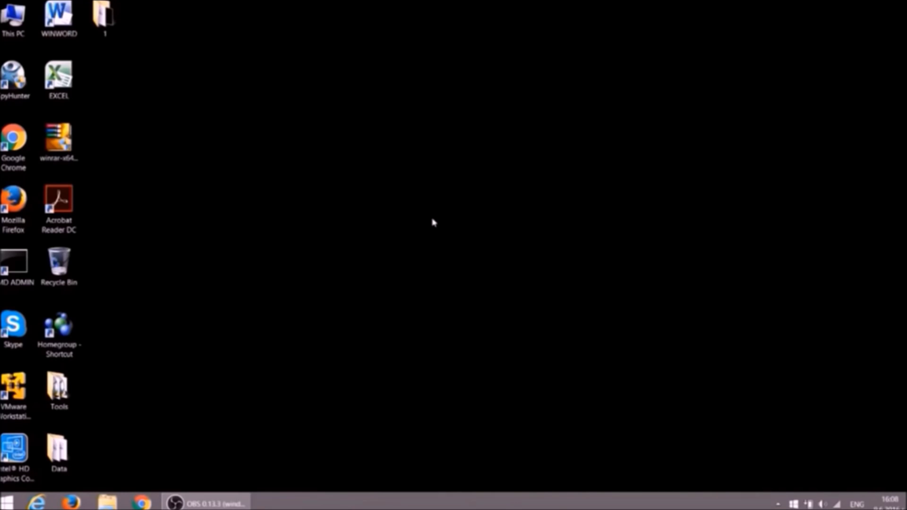
Step: Run msconfig from the Run prompt to set up a Safe Mode restart
key(super+r)
text(msconfig)
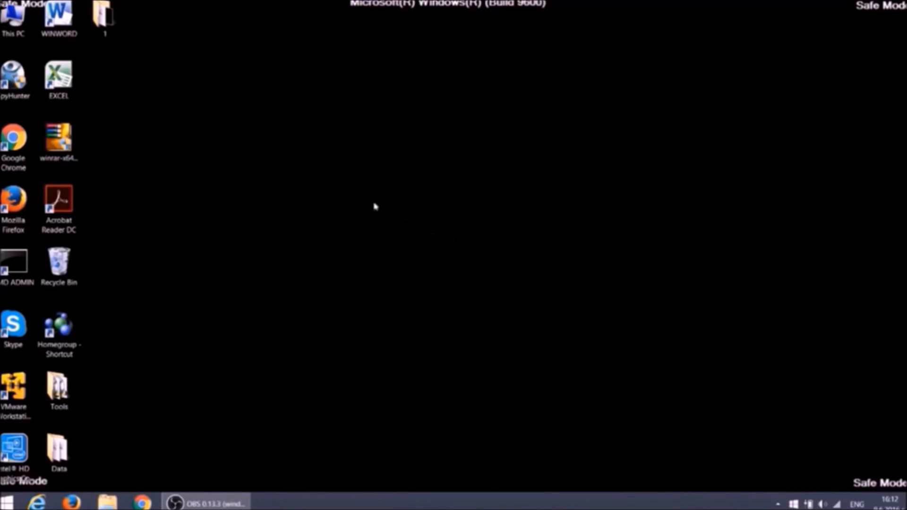
Step: Start SpyHunter 4 from its desktop shortcut
click(29, 80)
double_click(19, 78)
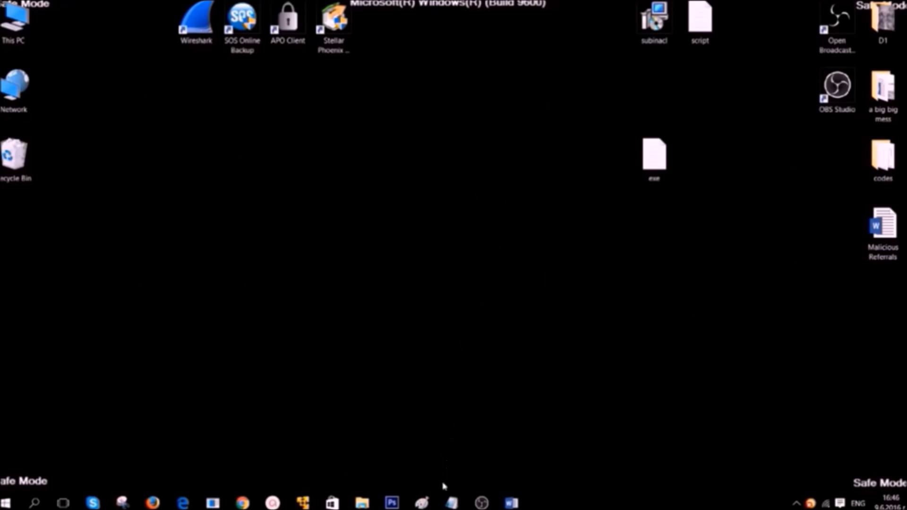
Step: Copy the file name 182r8123d3_32d2389f23 from the exe note, then open This PC
mouse_move(449, 503)
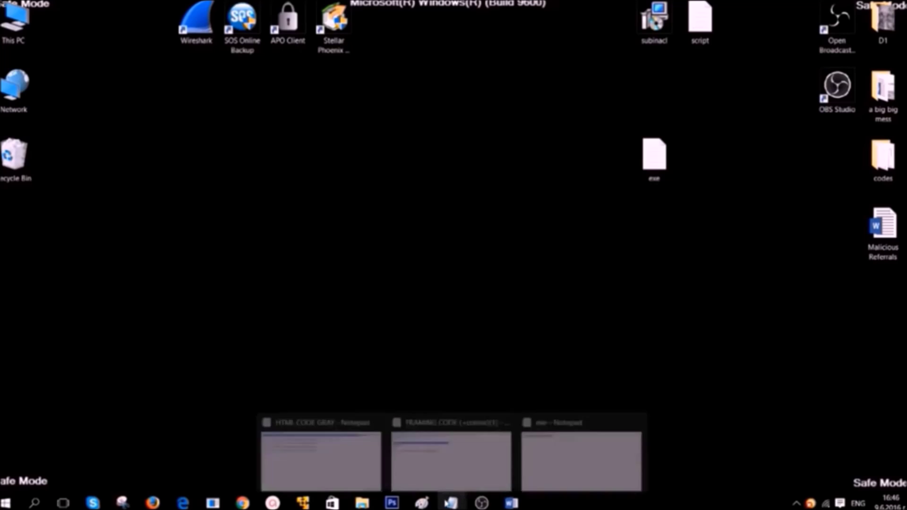
click(541, 473)
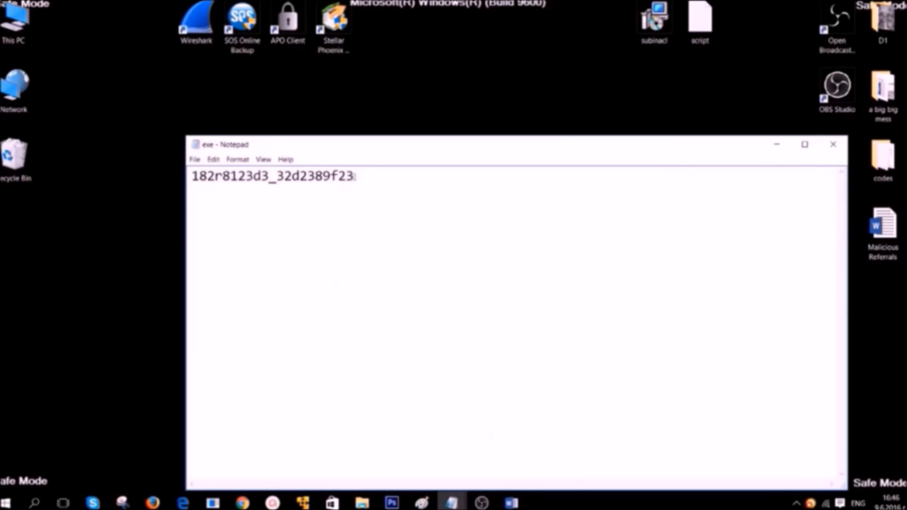
drag(356, 176, 190, 176)
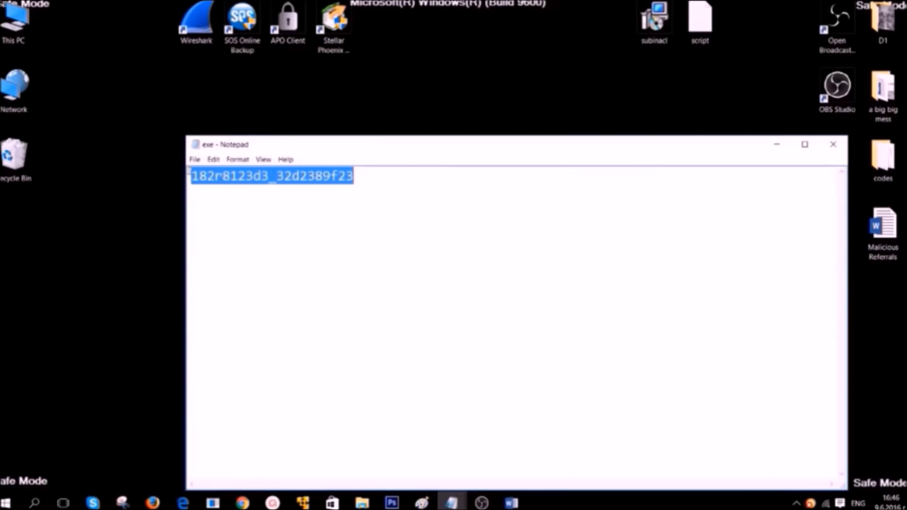
right_click(220, 175)
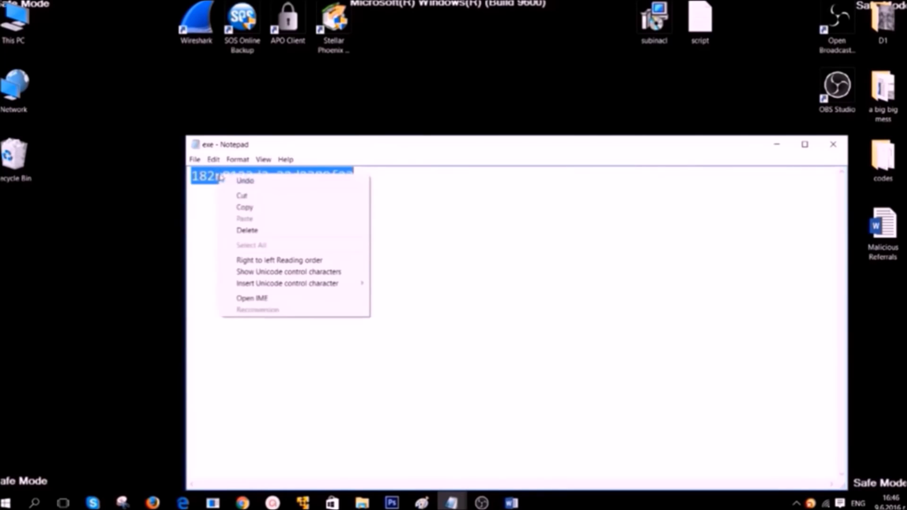
click(243, 208)
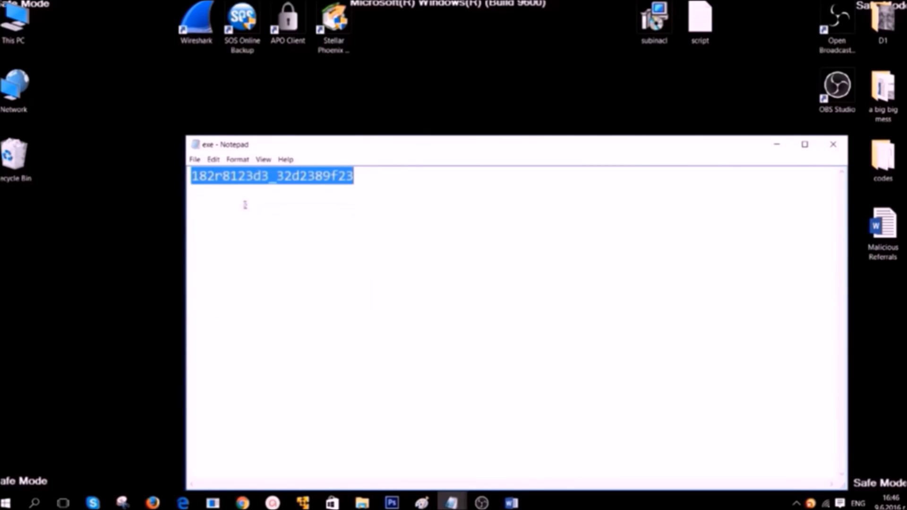
double_click(15, 29)
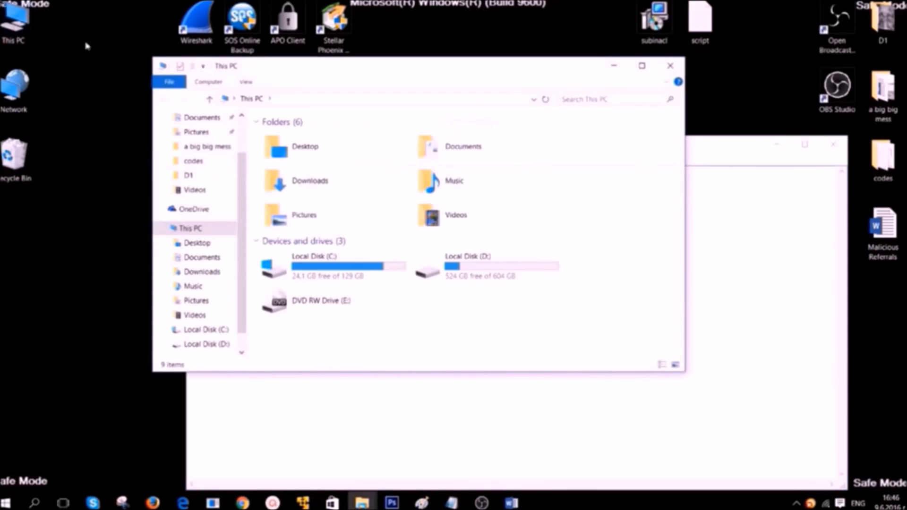
Step: Search This PC for fileEXTENSION:EXE plus the pasted name 182r8123d3_32d2389f23
click(566, 99)
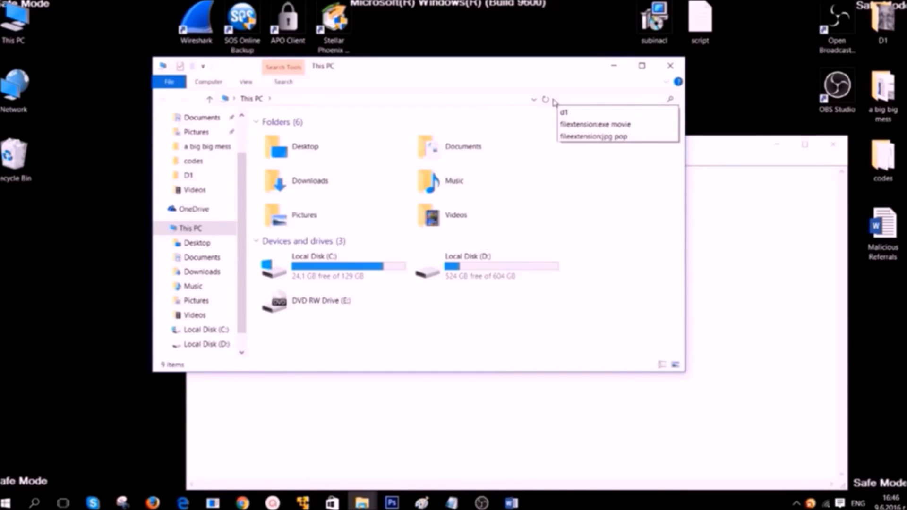
text(file)
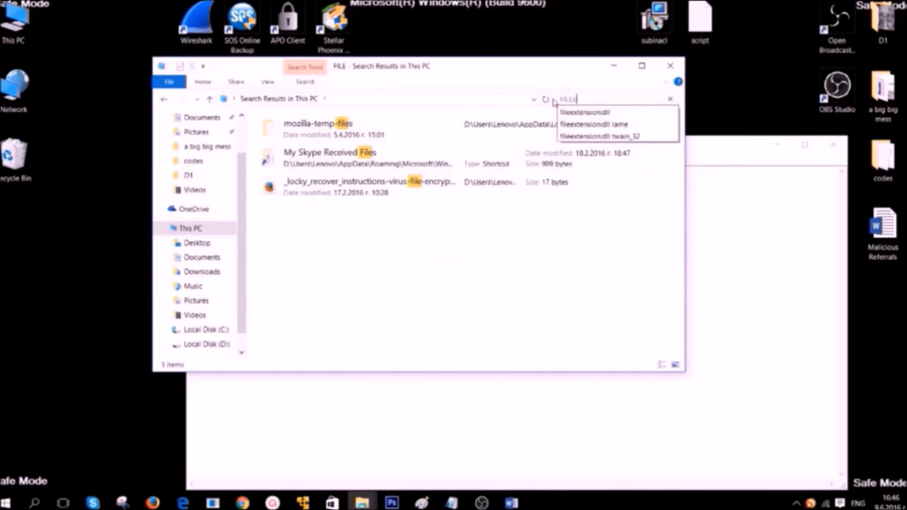
text(EXTEN)
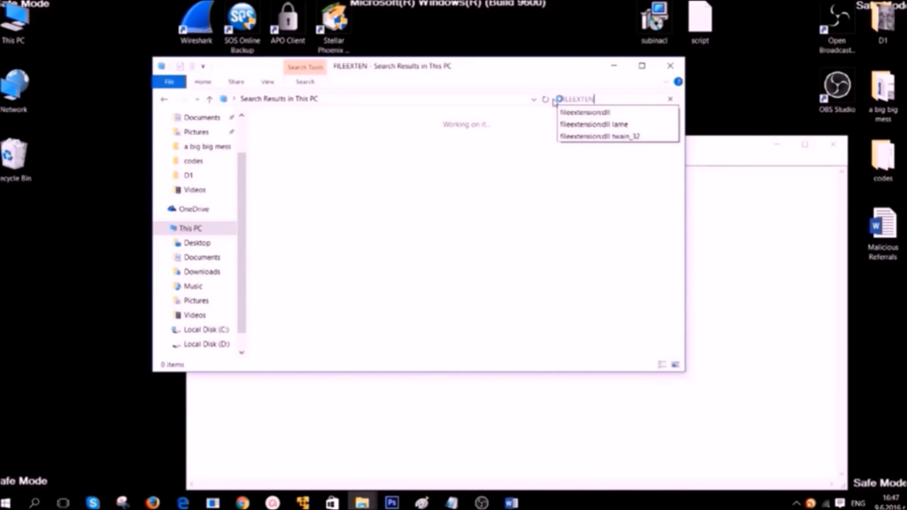
text(SION)
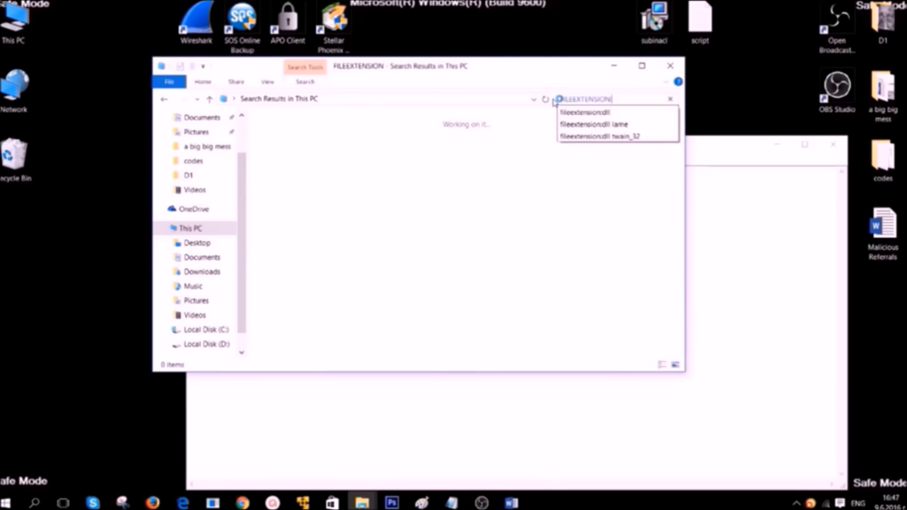
text(:EXE)
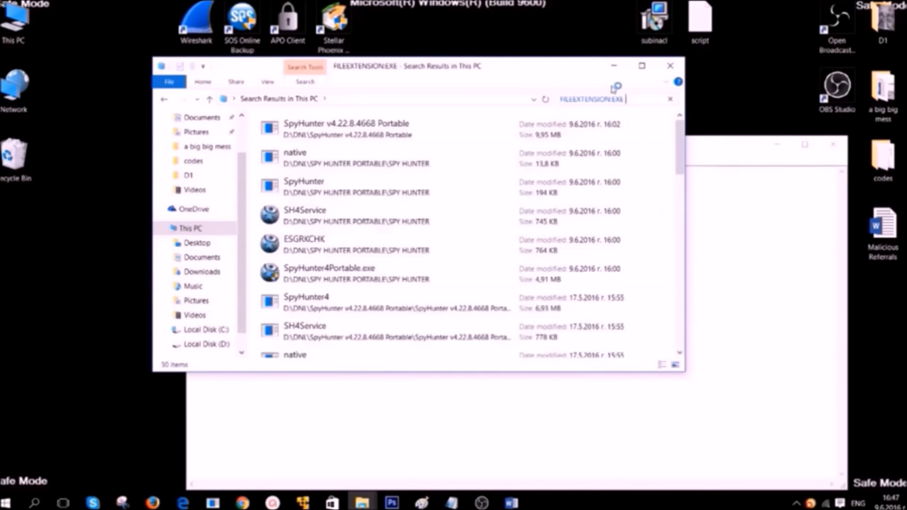
right_click(640, 102)
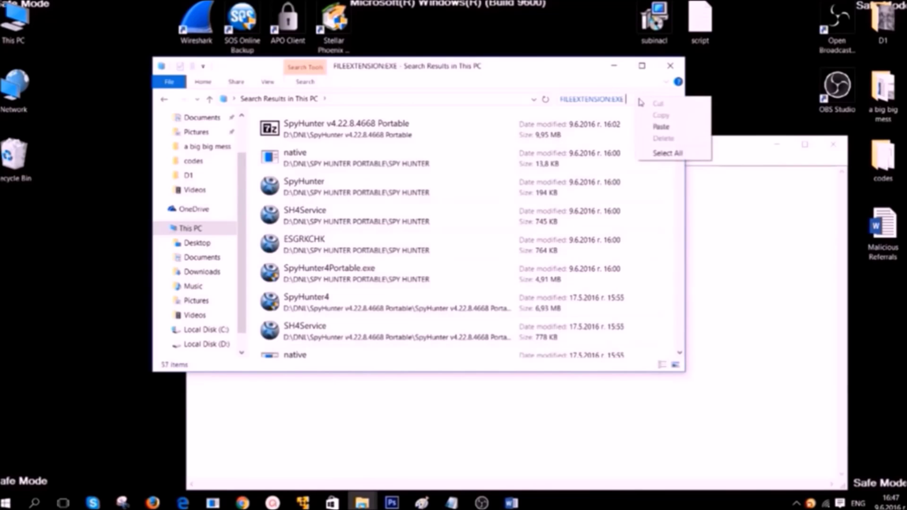
click(661, 126)
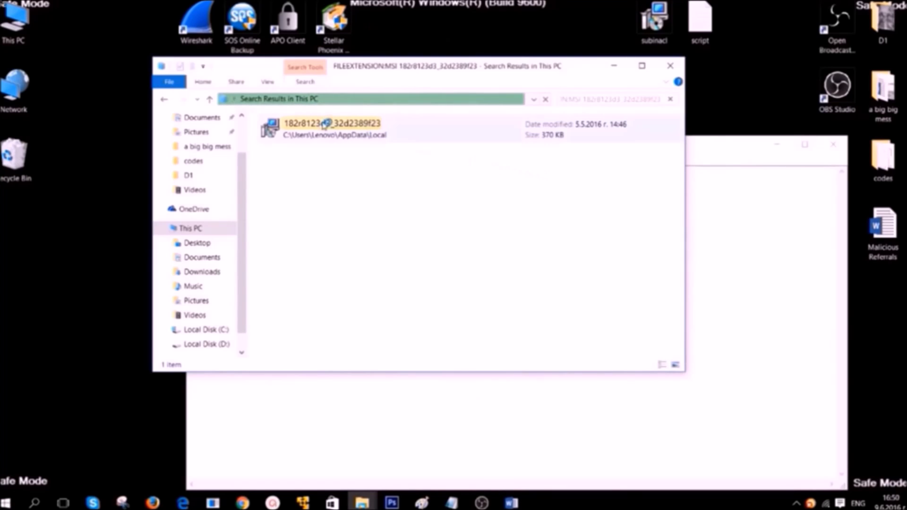
Step: Permanently delete the found file, then minimize Explorer and Notepad
click(325, 124)
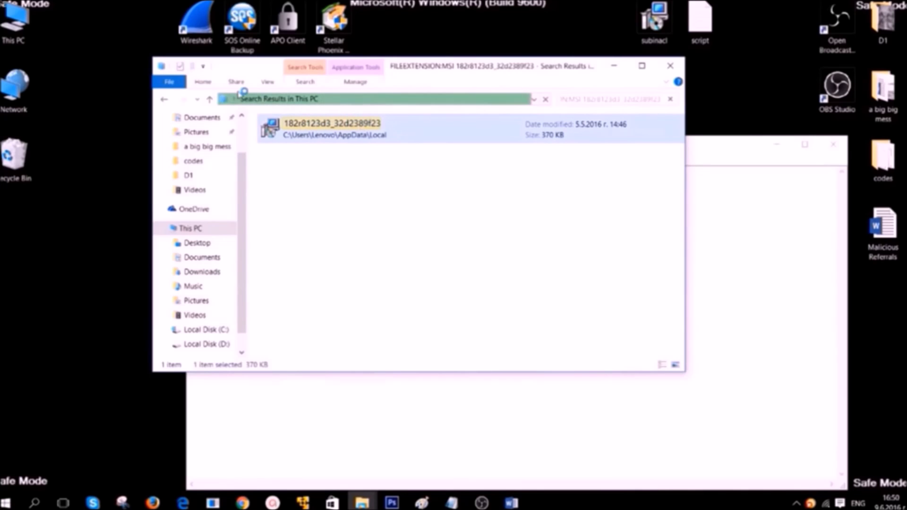
key(shift+Delete)
click(504, 312)
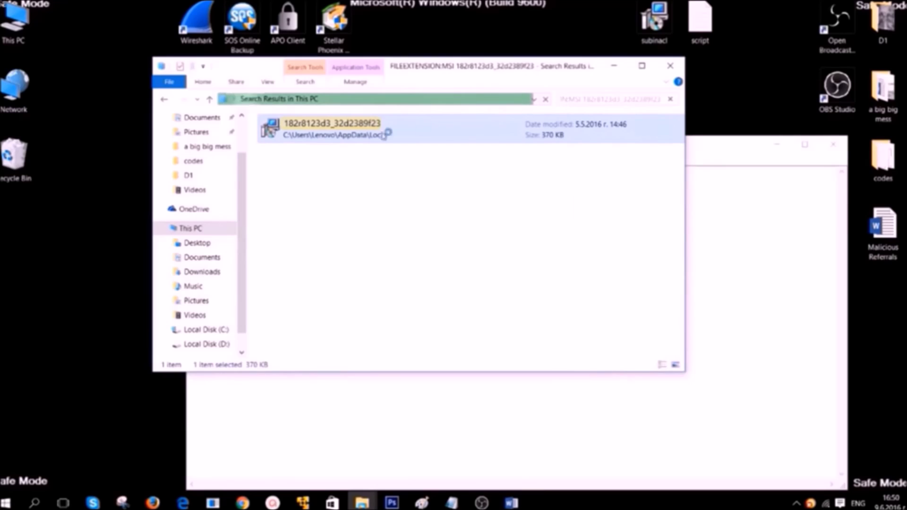
click(614, 66)
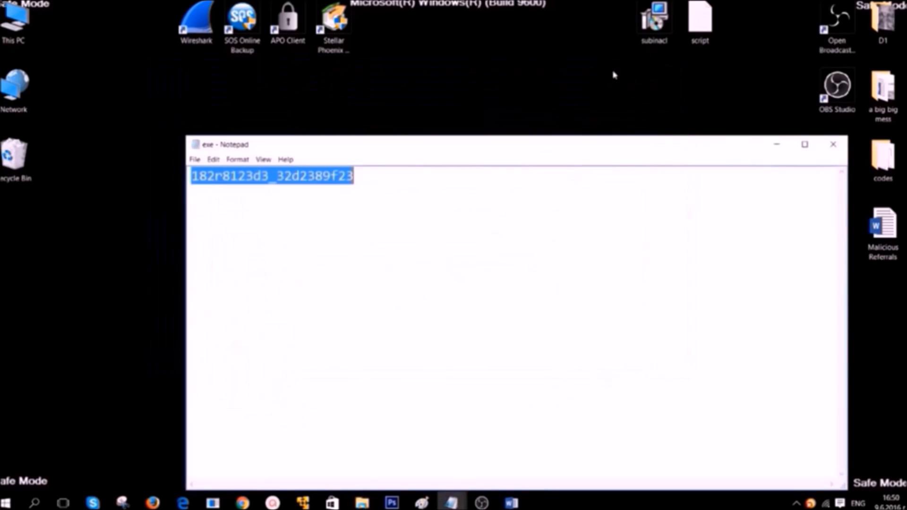
click(774, 145)
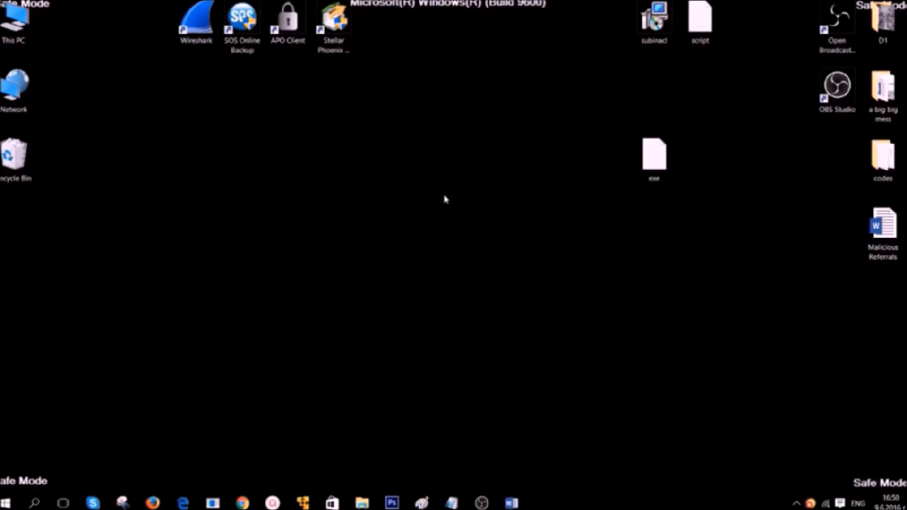
Step: Launch Task Manager with TASKMGR and expand it to the full view
key(super+r)
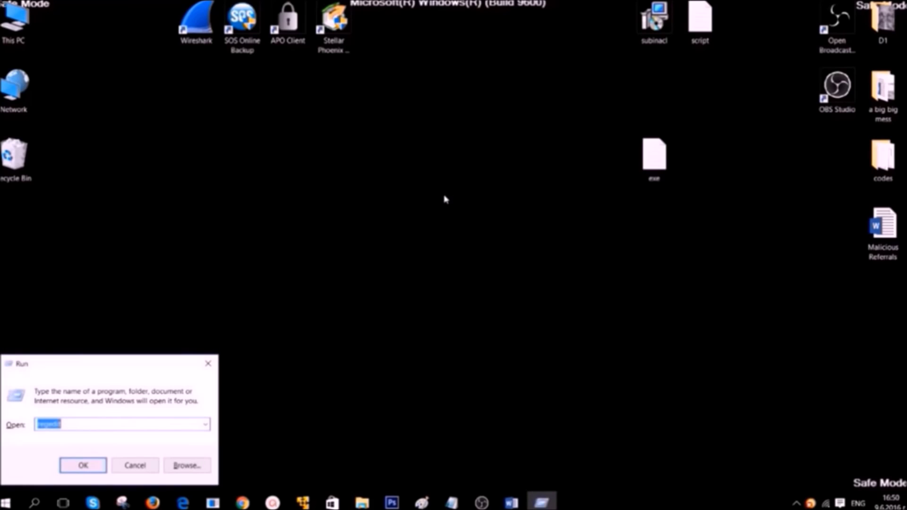
text(TA)
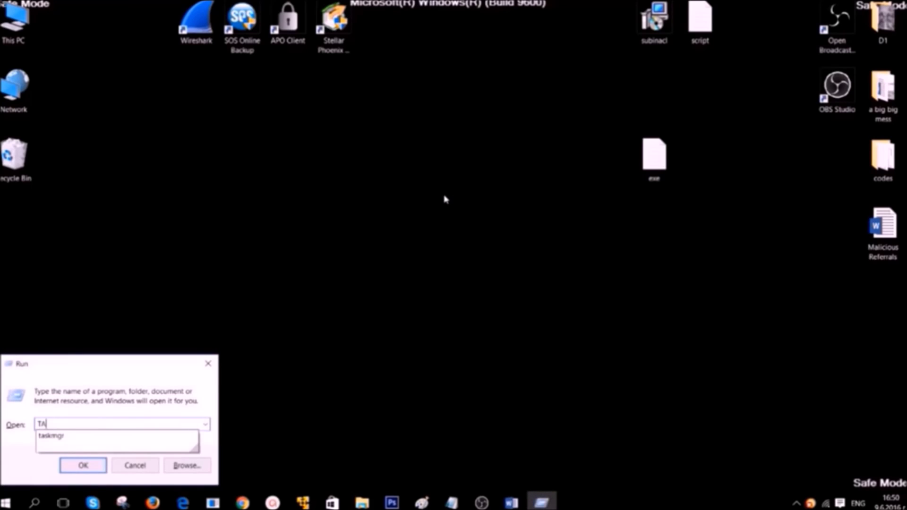
text(SKMGR)
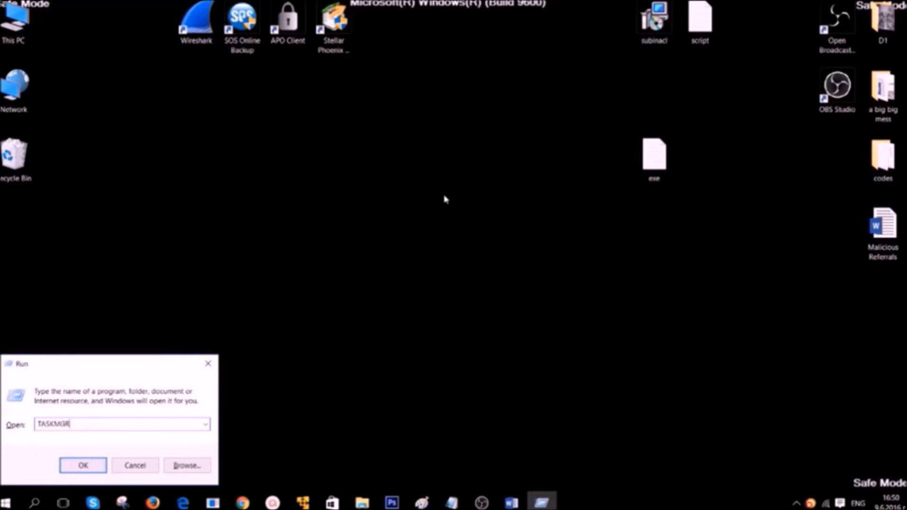
key(Return)
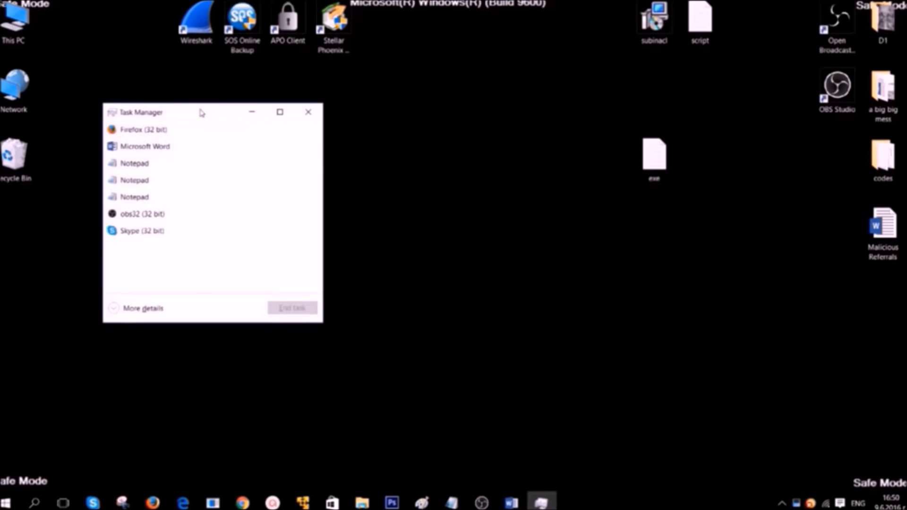
drag(200, 113, 399, 116)
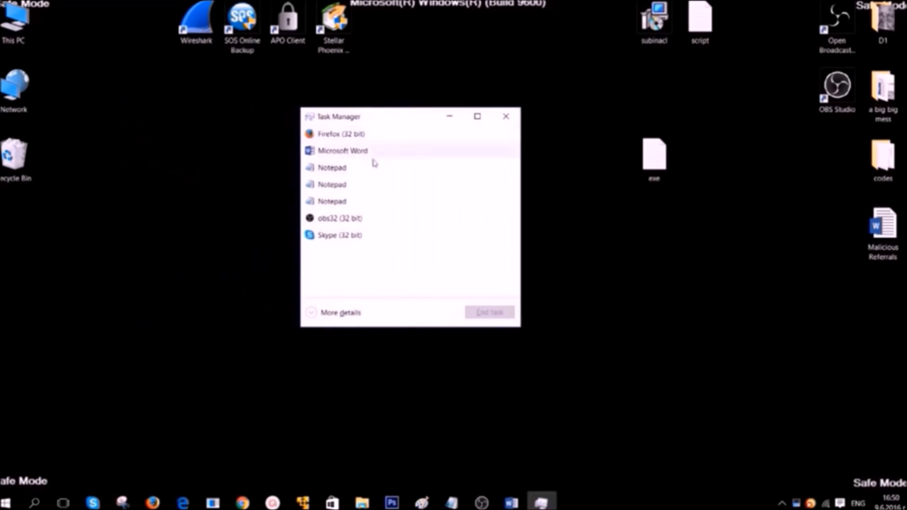
click(313, 313)
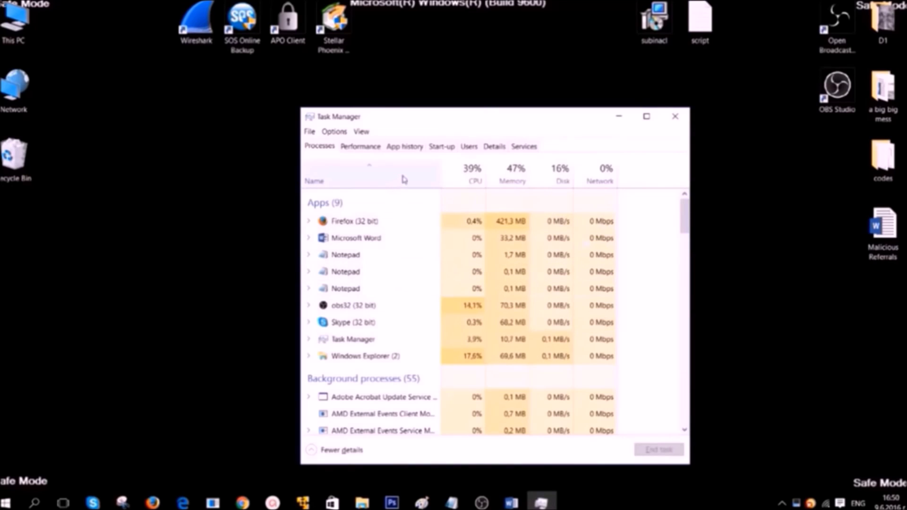
Step: Check the Details process list around armsvc.exe, then close Task Manager
click(493, 147)
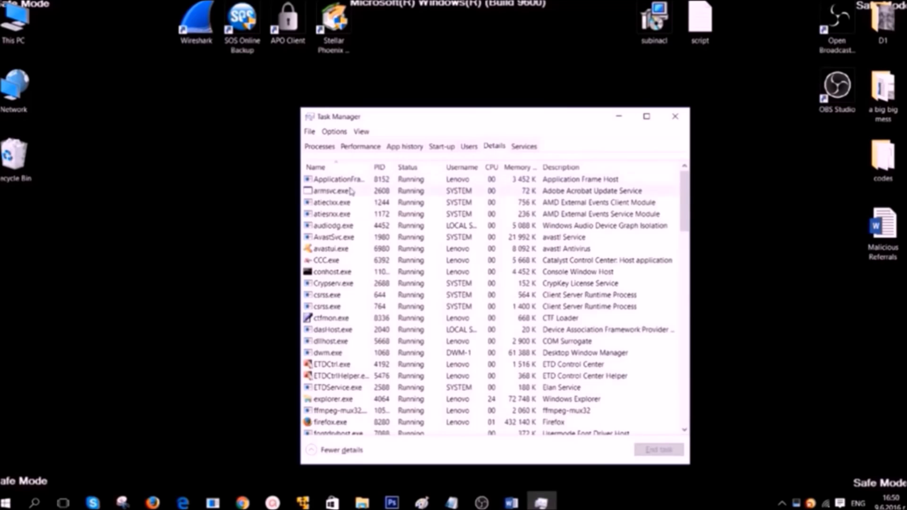
click(348, 192)
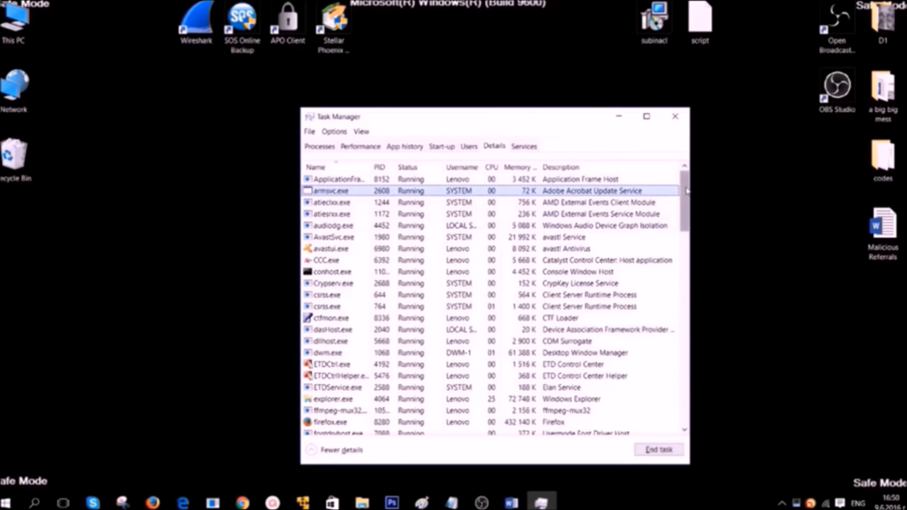
drag(686, 191, 696, 290)
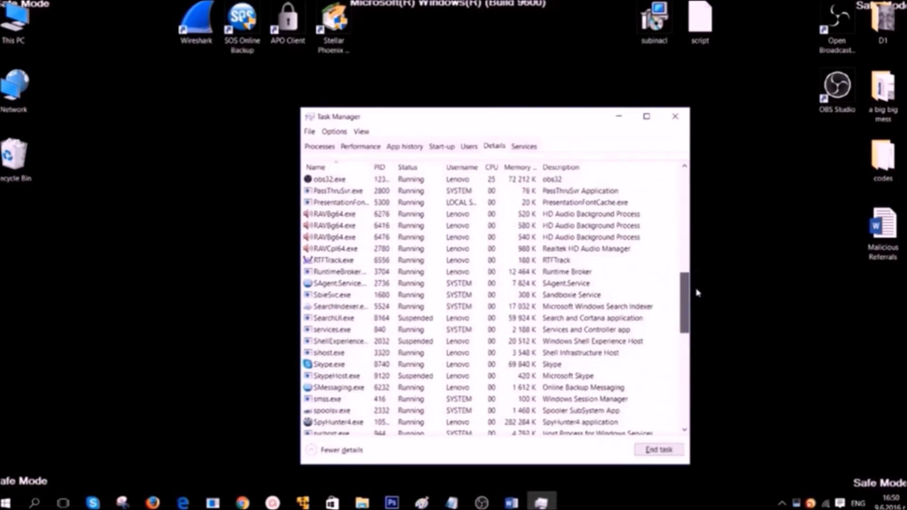
click(673, 117)
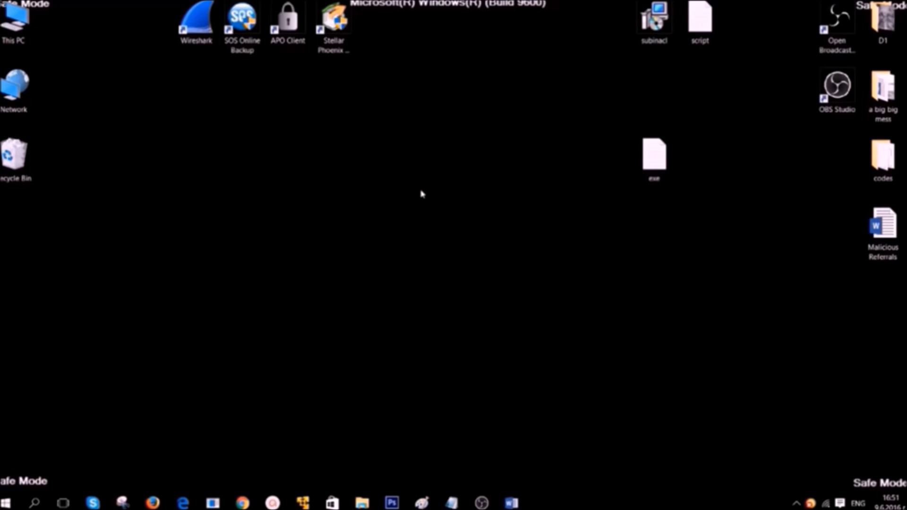
Step: Launch Registry Editor with REGEDIT and arrange its window
key(super)
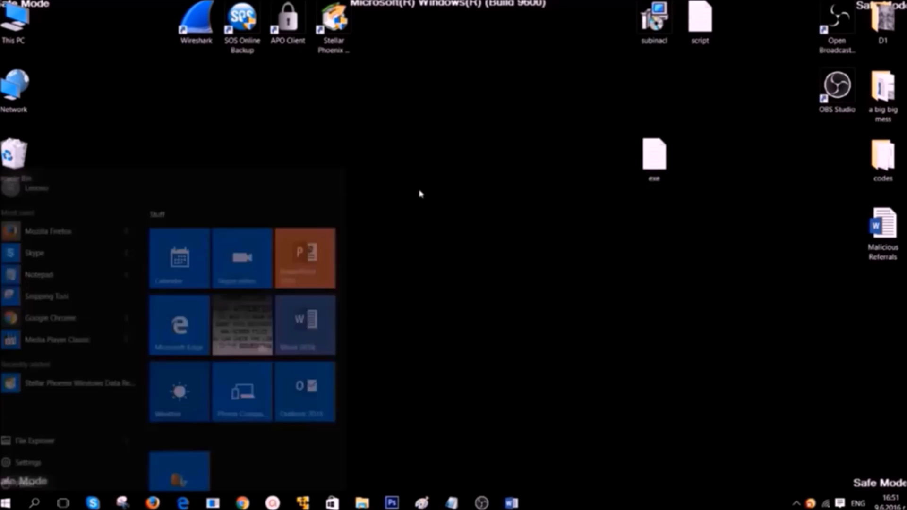
key(super+r)
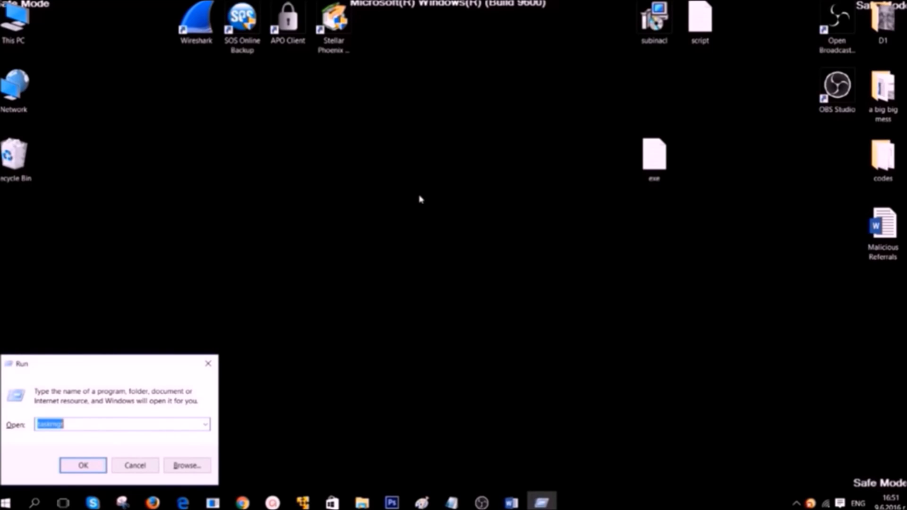
text(REGEDI)
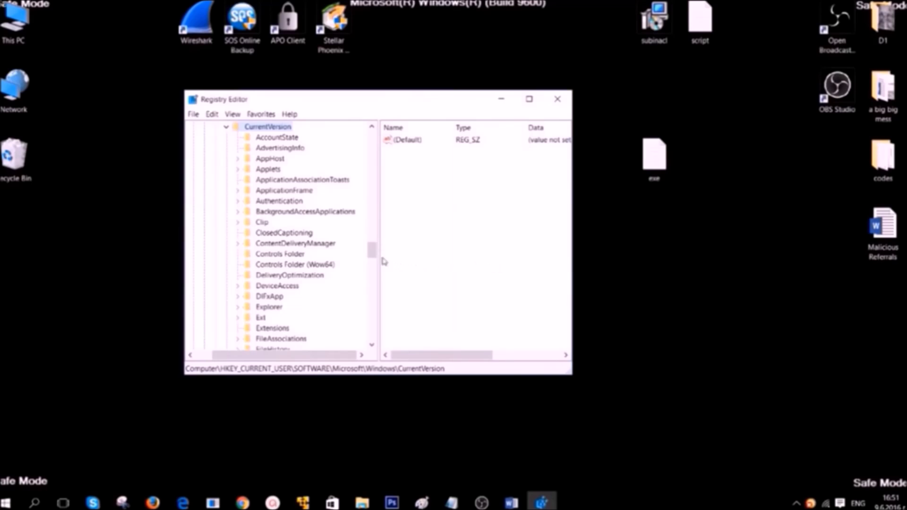
drag(372, 251, 371, 140)
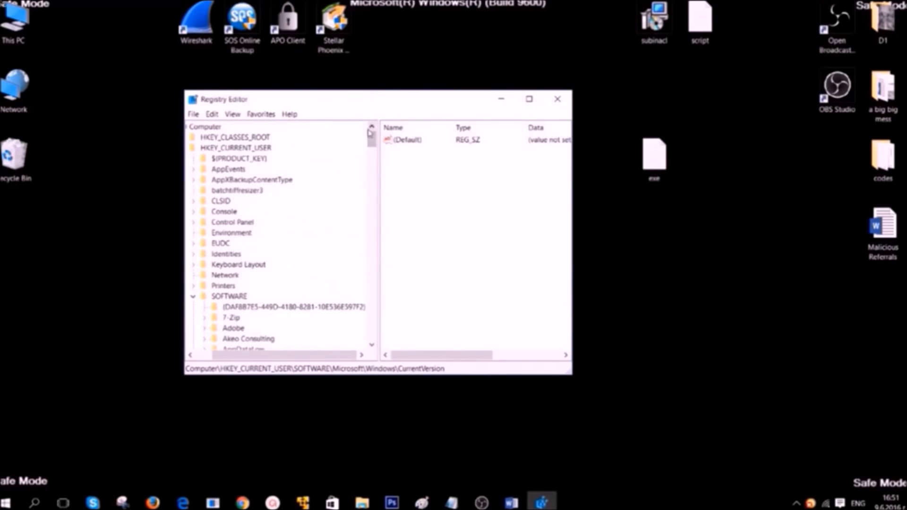
drag(277, 359, 258, 359)
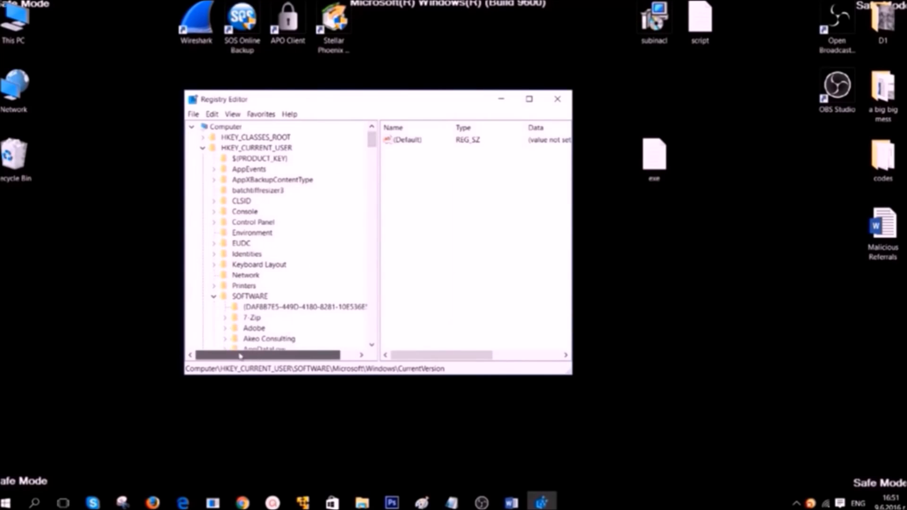
Step: Expand HKEY_CURRENT_USER > SOFTWARE > Microsoft in the key tree
click(249, 149)
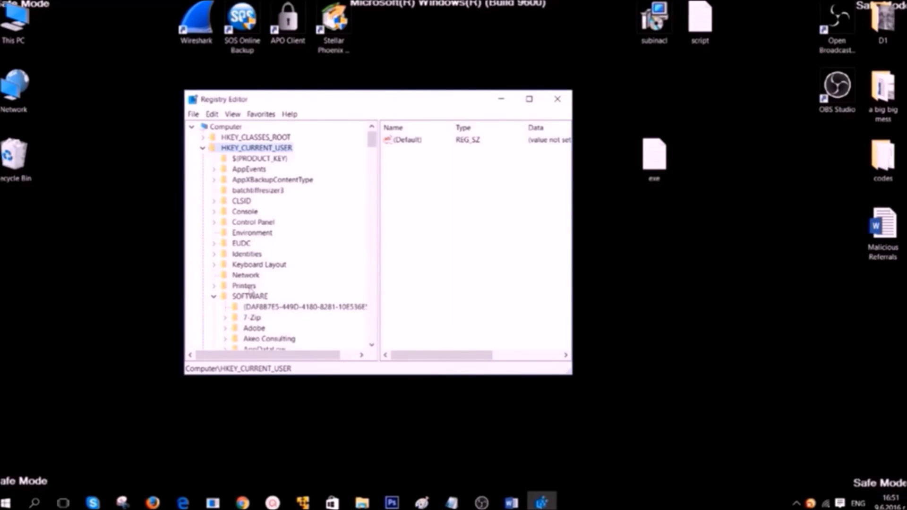
scroll(251, 290, down, 2)
click(228, 235)
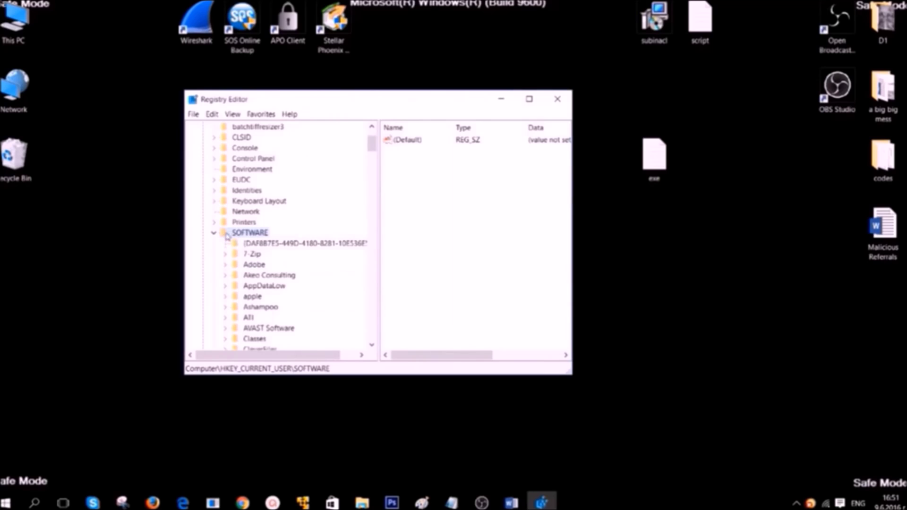
scroll(269, 279, down, 6)
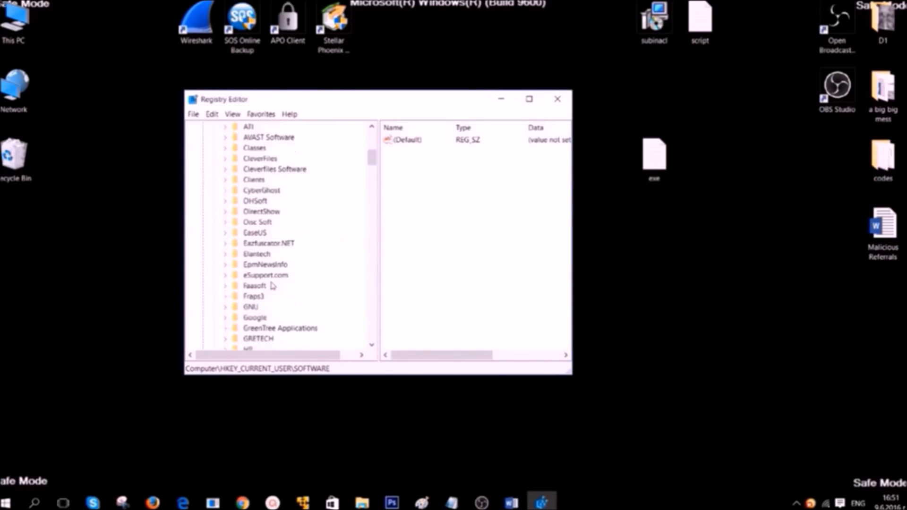
scroll(272, 286, down, 7)
double_click(272, 286)
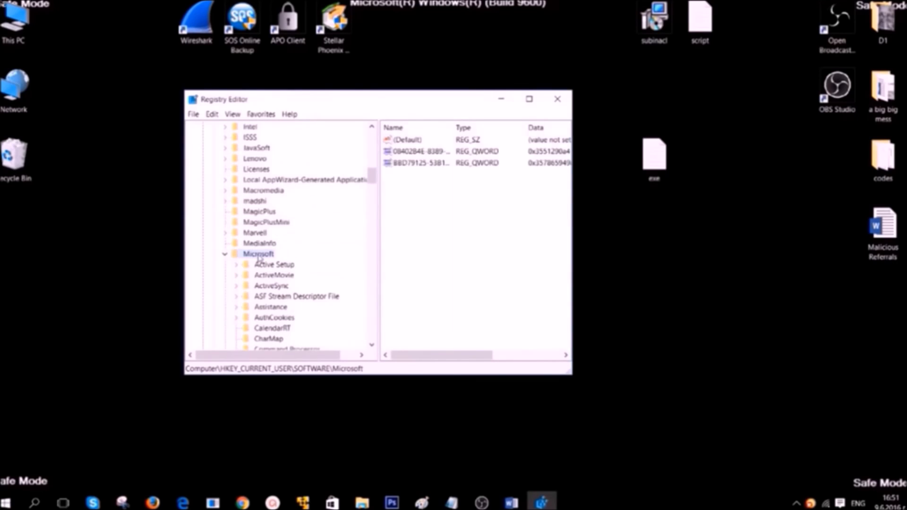
scroll(265, 264, down, 10)
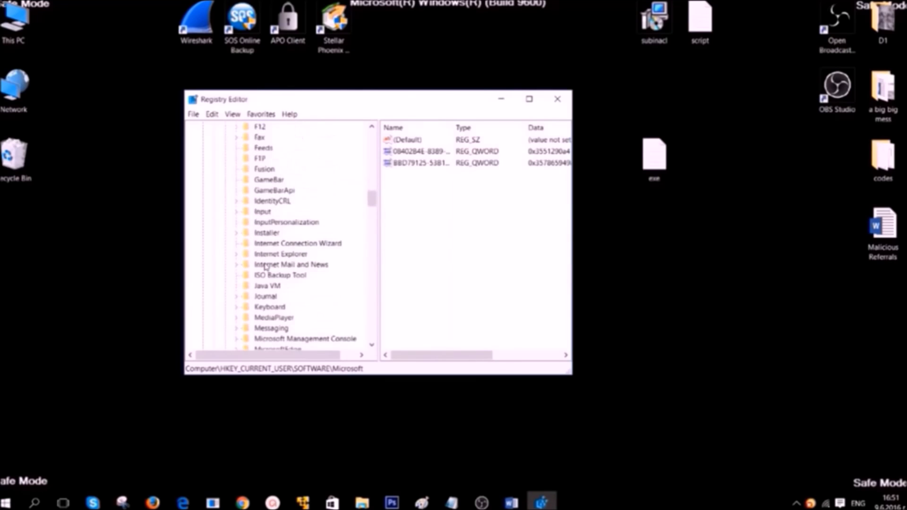
scroll(266, 267, down, 18)
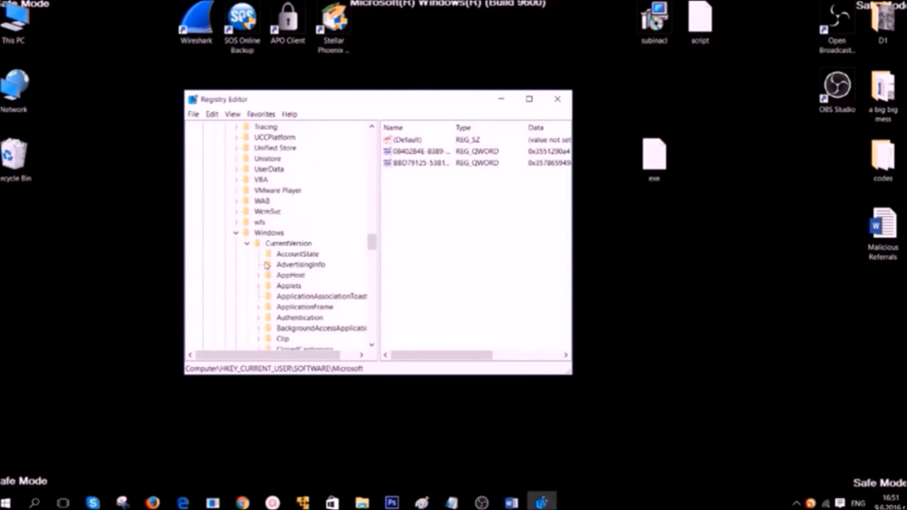
Step: Go to Windows > CurrentVersion > Run and inspect the SandboxieControl and (Default) values
click(257, 234)
scroll(275, 254, down, 1)
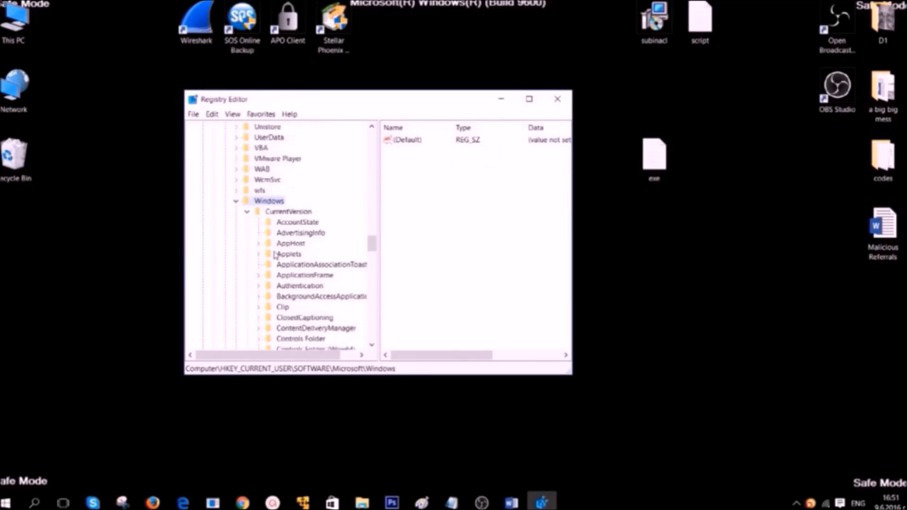
scroll(276, 255, down, 4)
scroll(279, 245, up, 1)
scroll(286, 264, up, 1)
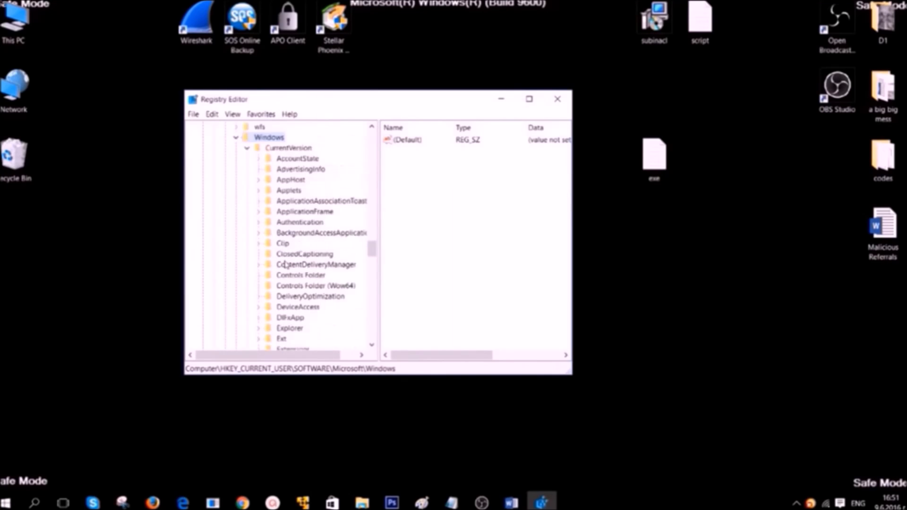
scroll(285, 265, up, 1)
click(290, 180)
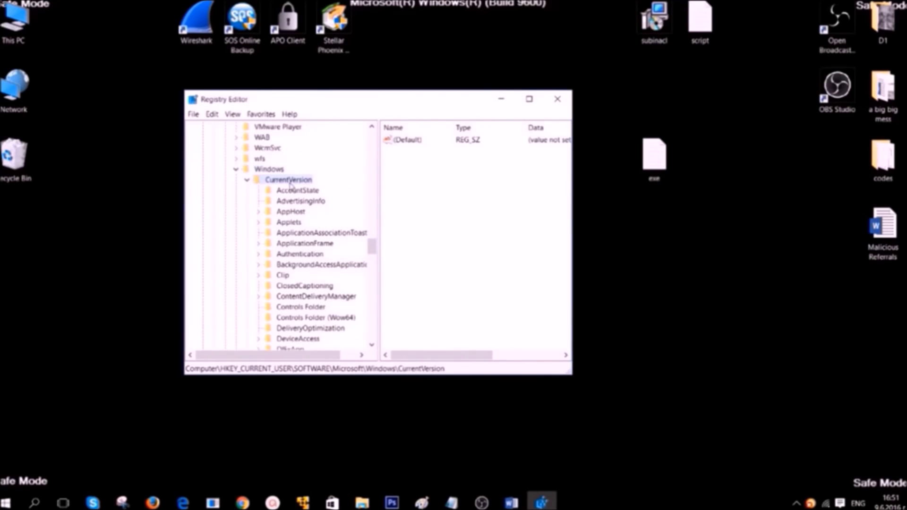
scroll(283, 198, down, 9)
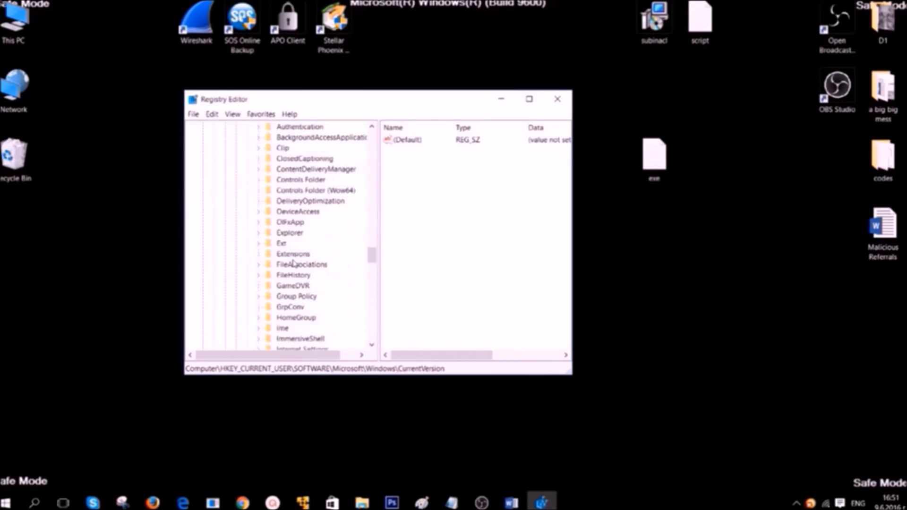
click(283, 308)
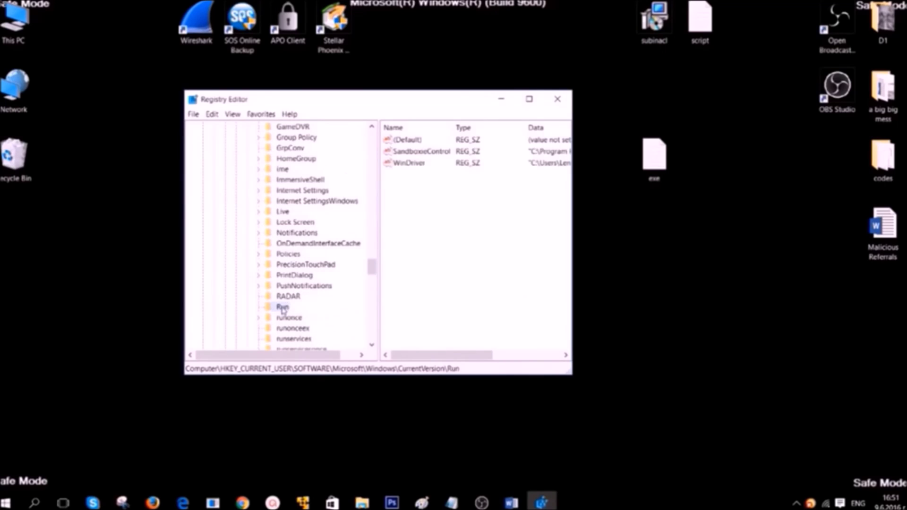
click(407, 152)
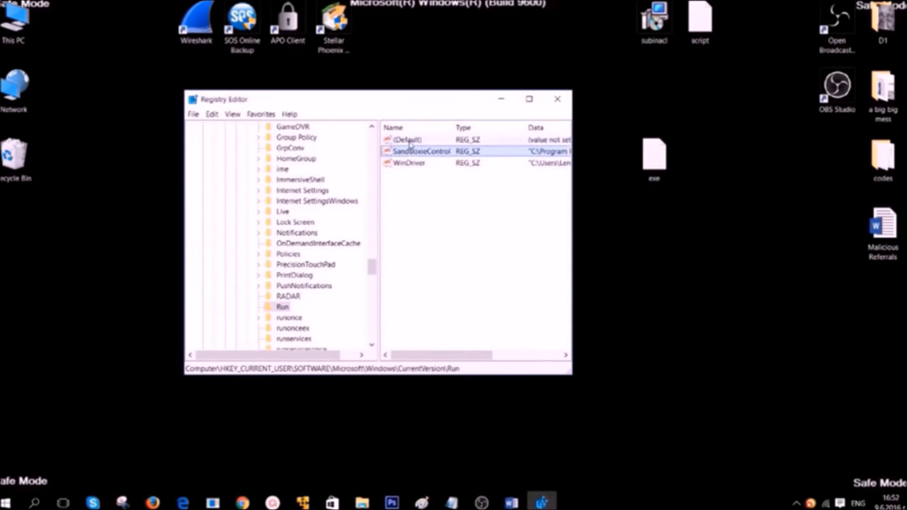
click(409, 141)
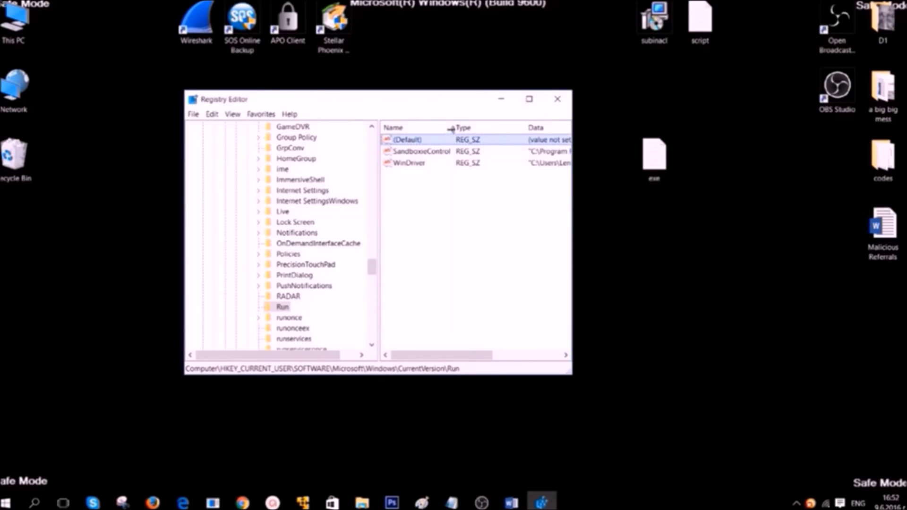
drag(452, 127, 458, 128)
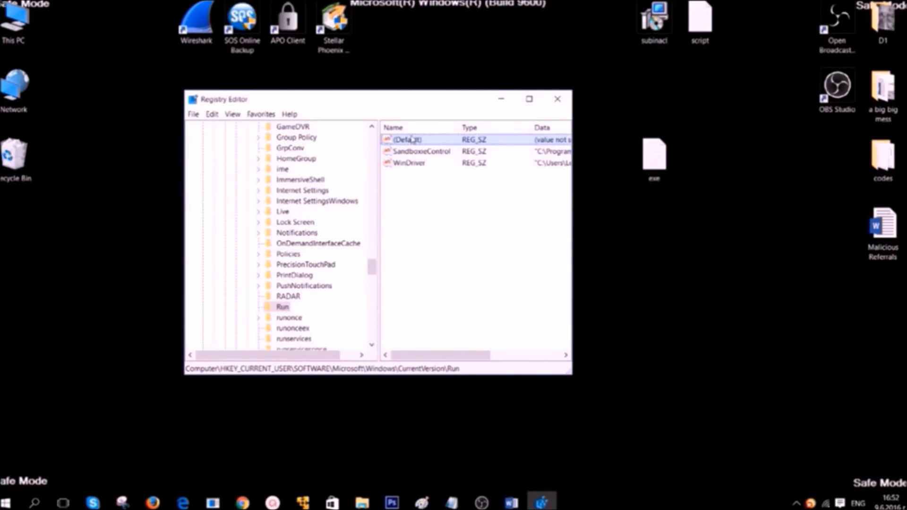
Step: Delete the Run key's (Default) value, then collapse the tree back to Computer
key(Delete)
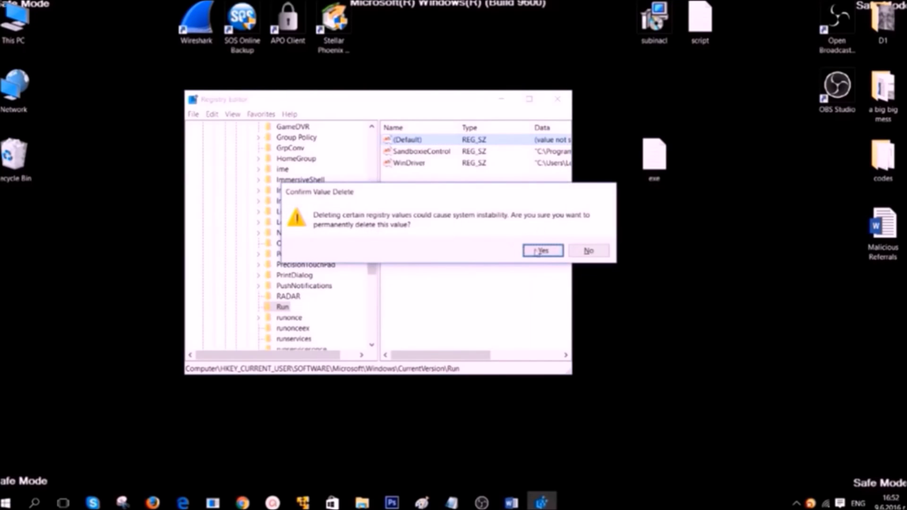
click(547, 253)
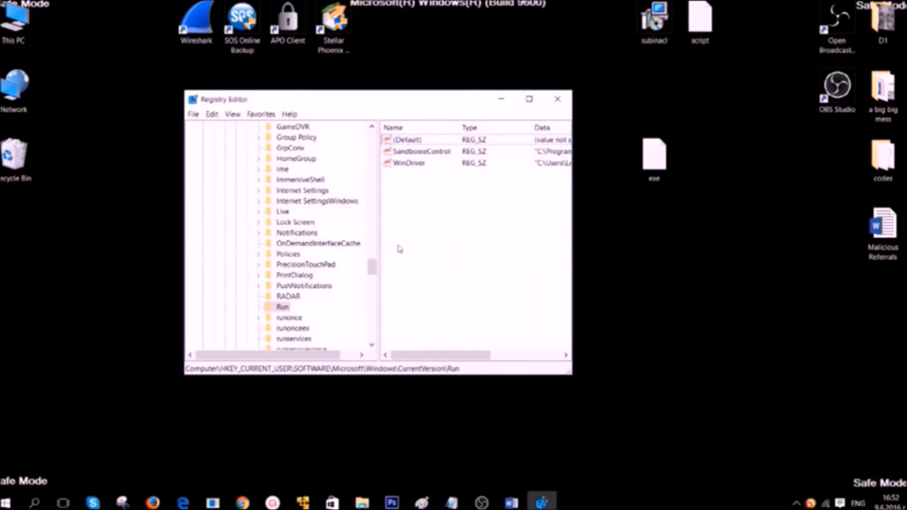
drag(371, 268, 375, 140)
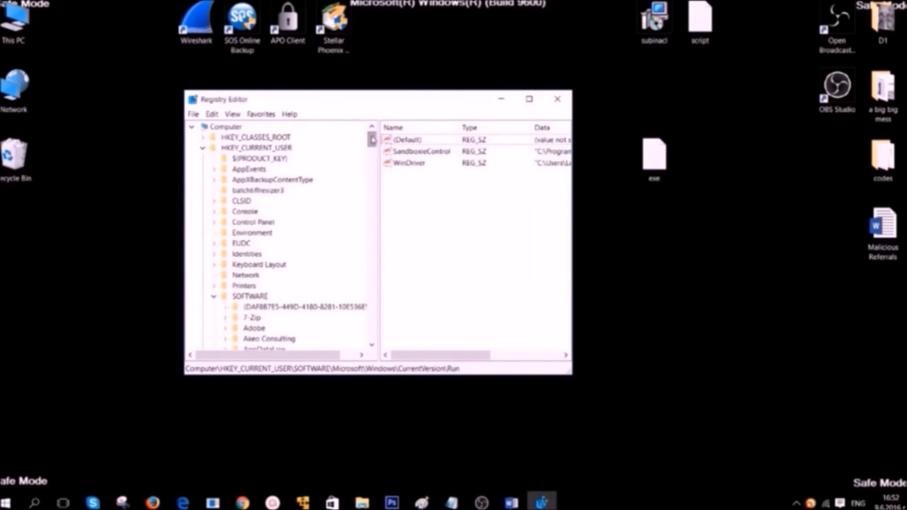
click(203, 149)
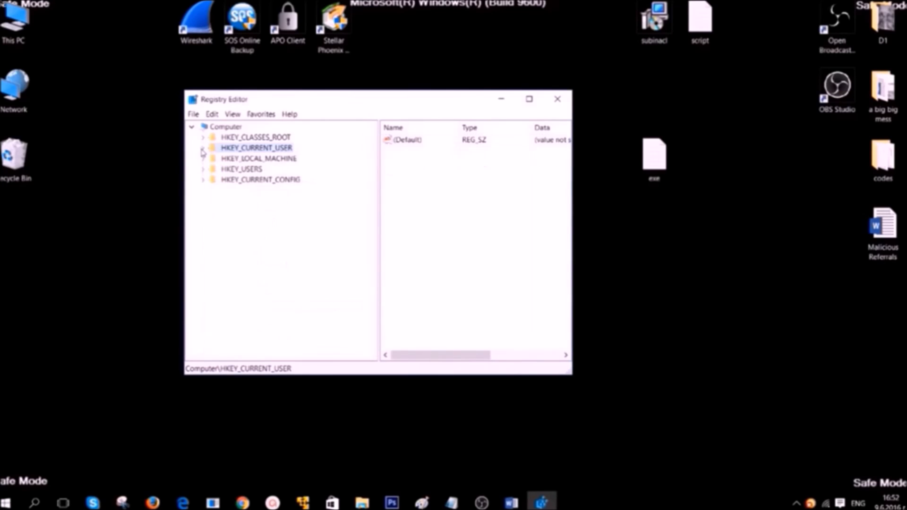
click(223, 127)
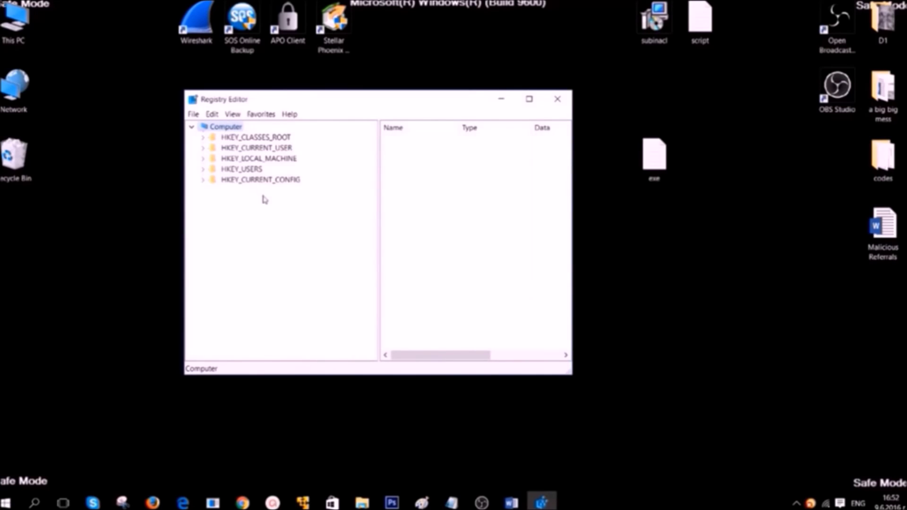
Step: Find WALLPAPER in the registry, check the Desktop Wallpaper Factory AppID data, then close Registry Editor
key(ctrl+f)
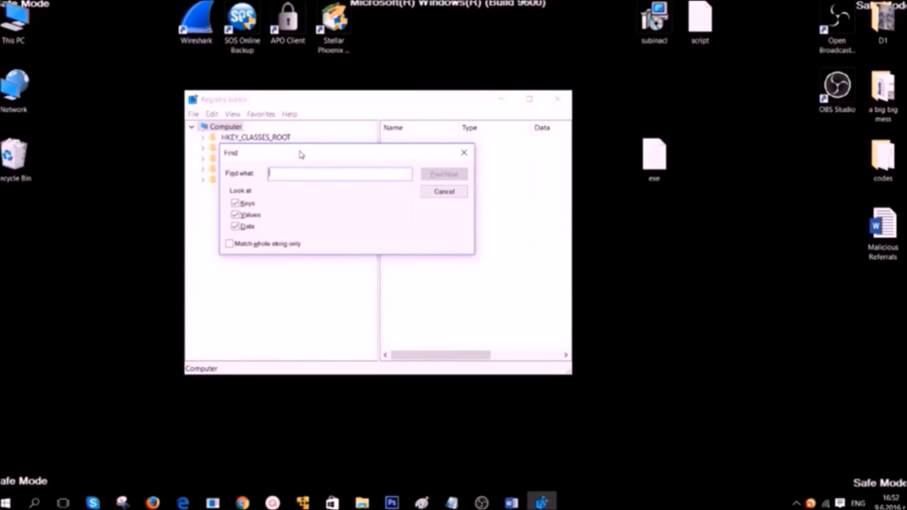
text(WALLPAPER)
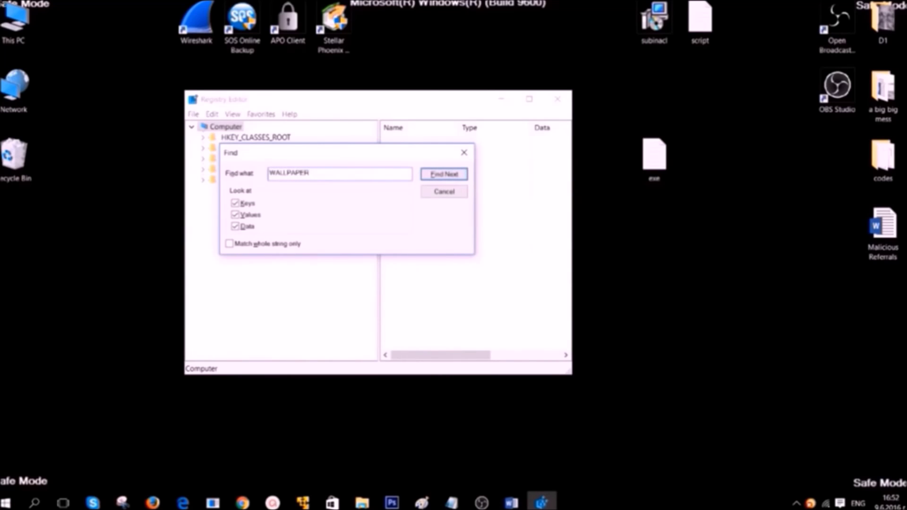
key(Return)
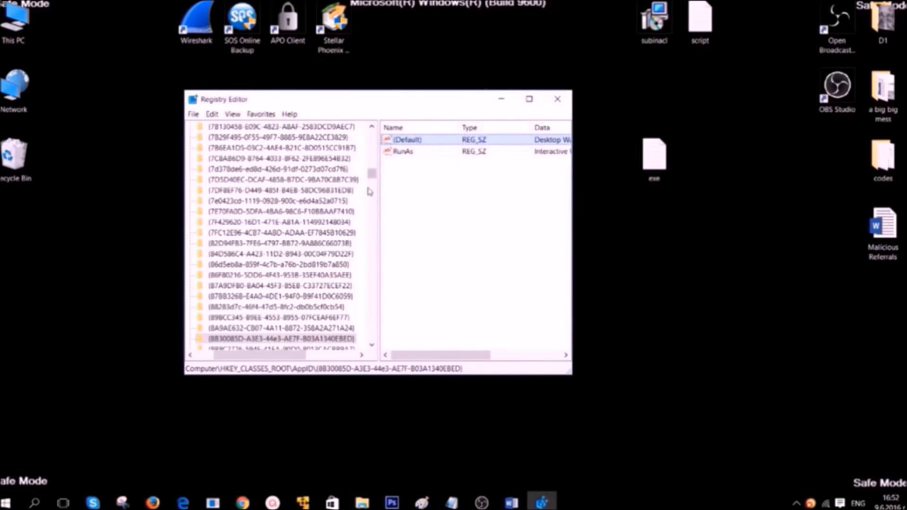
mouse_move(372, 178)
mouse_down()
mouse_move(374, 163)
mouse_move(379, 173)
mouse_up()
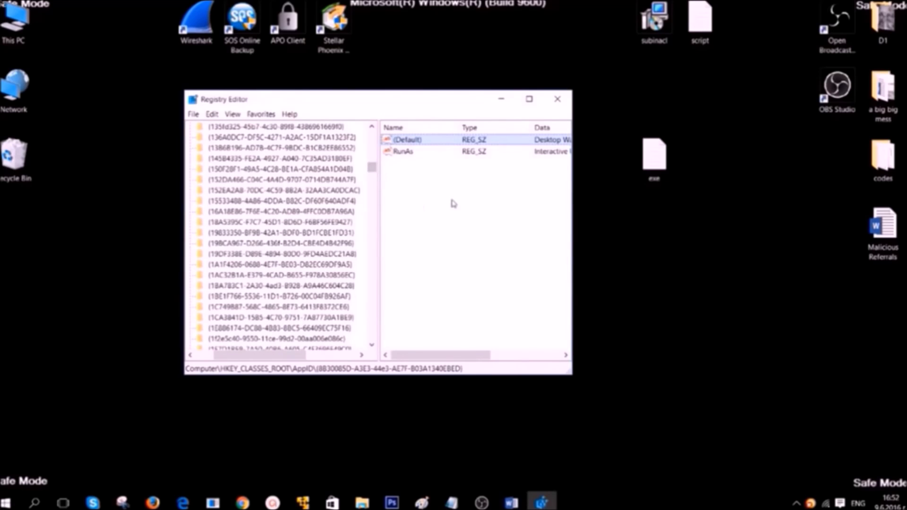
drag(414, 356, 466, 355)
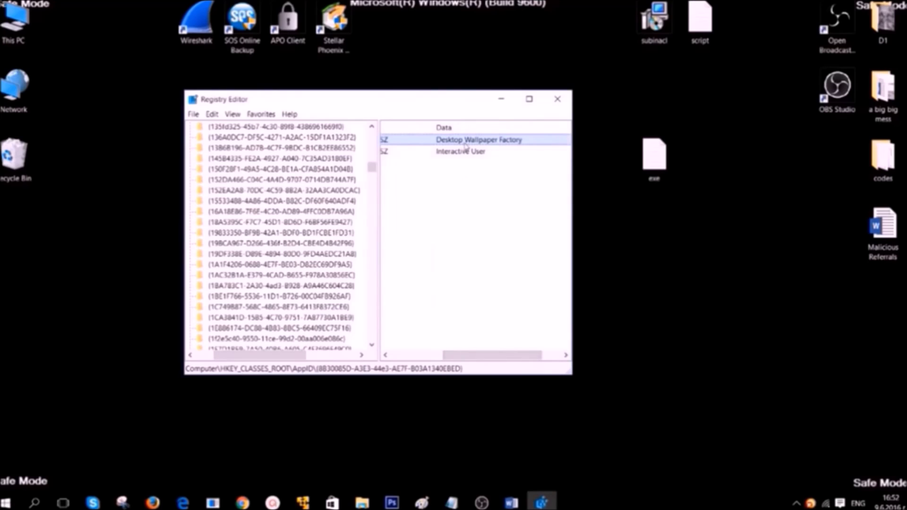
scroll(515, 147, left, 3)
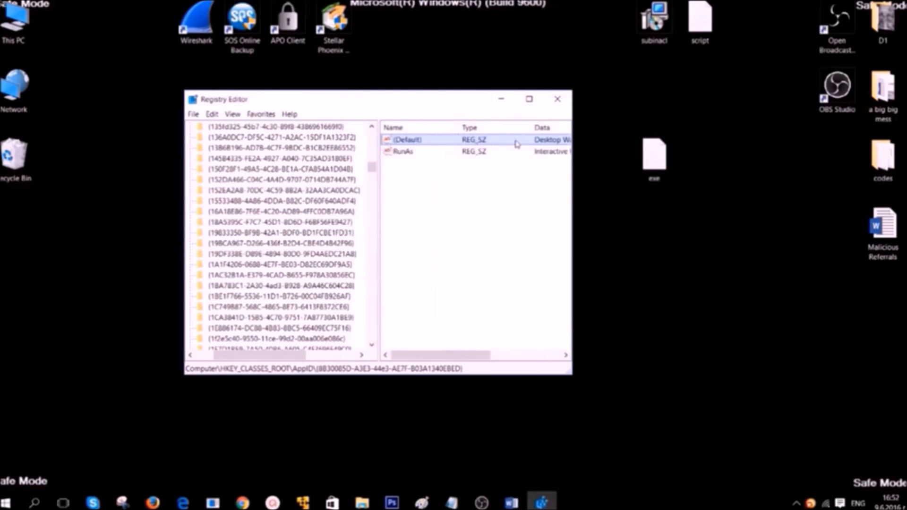
click(563, 100)
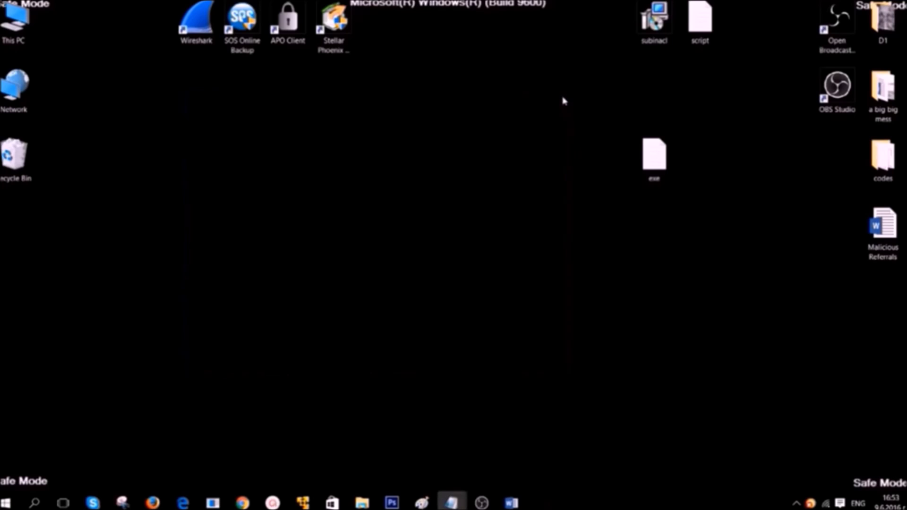
Step: Move the exe file aside and open the subinacl script, selecting all its command lines
drag(655, 149, 875, 281)
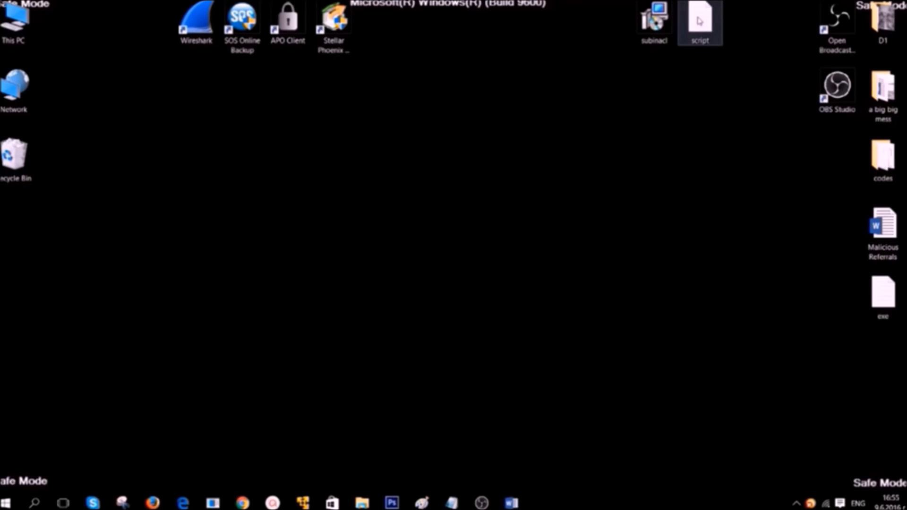
double_click(700, 21)
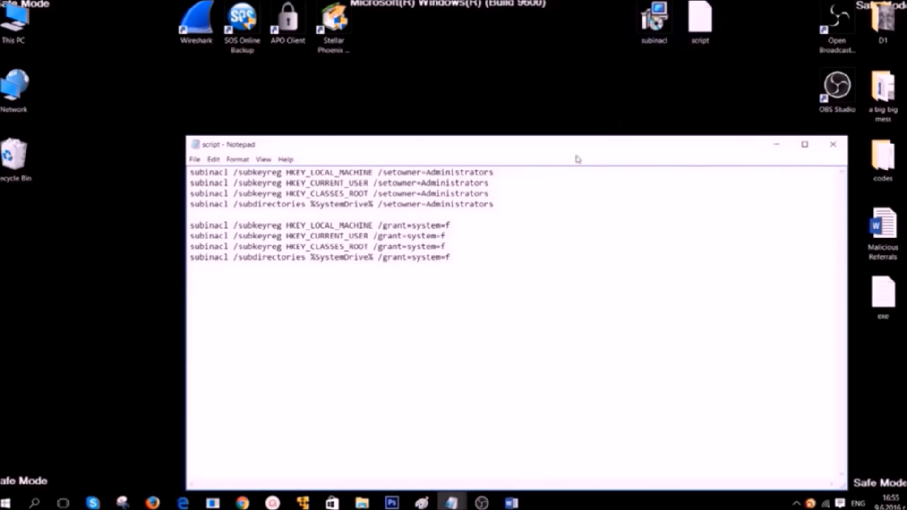
click(595, 432)
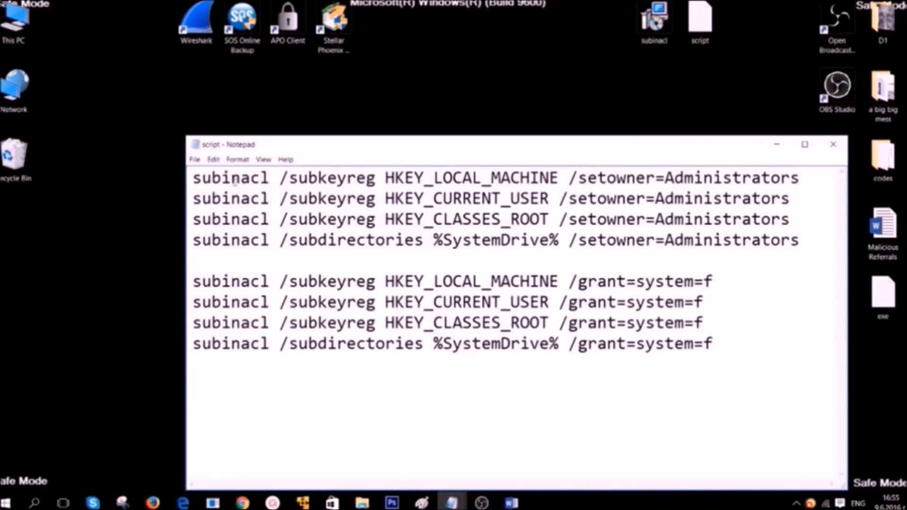
drag(192, 178, 738, 350)
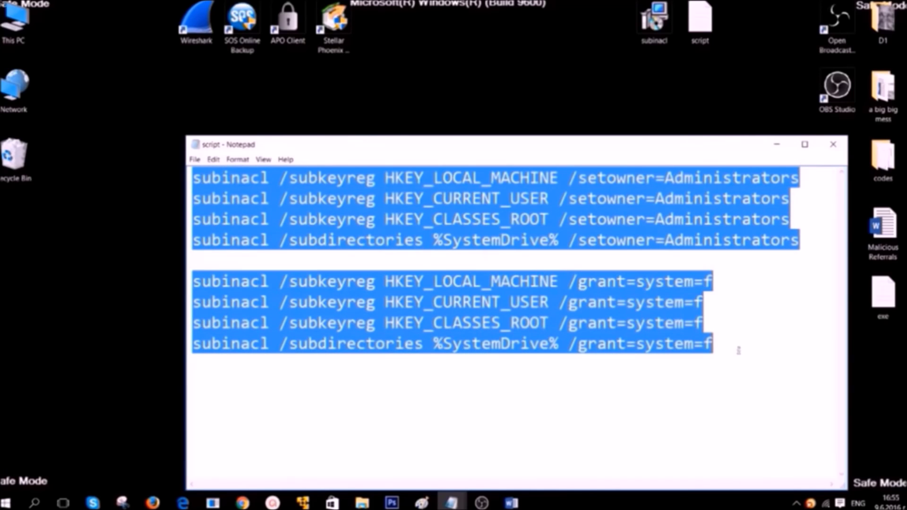
Step: Minimize the script and launch the subinacl.msi installer from the desktop
click(777, 147)
click(777, 148)
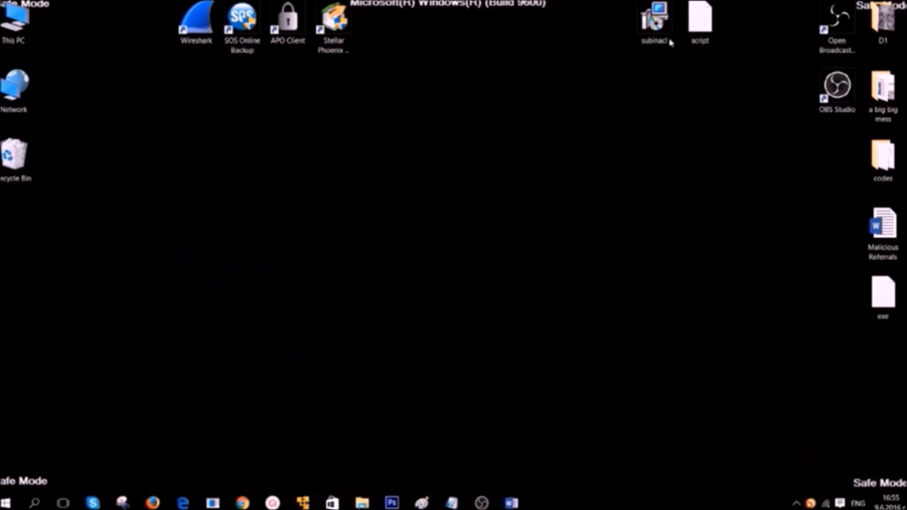
double_click(654, 21)
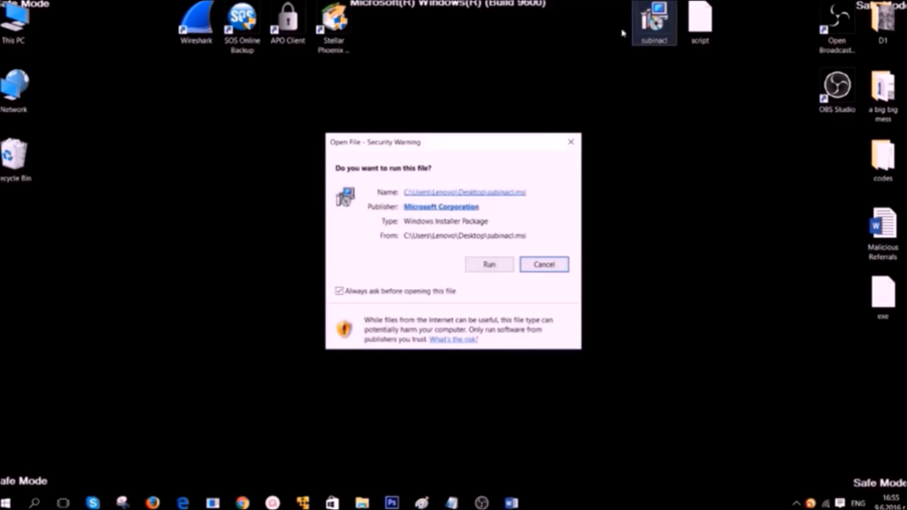
Step: Run the SubInAcl installer, accept the license agreement and install SubInAcl.exe
click(479, 268)
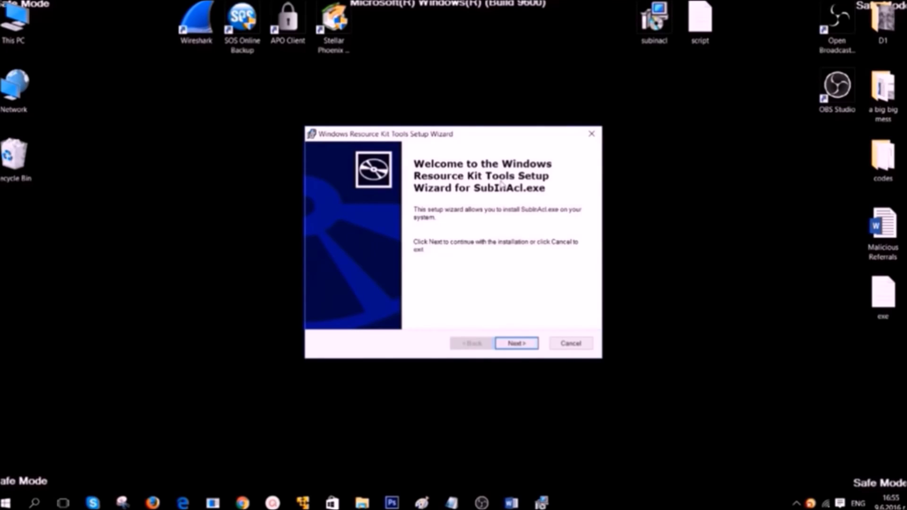
click(519, 345)
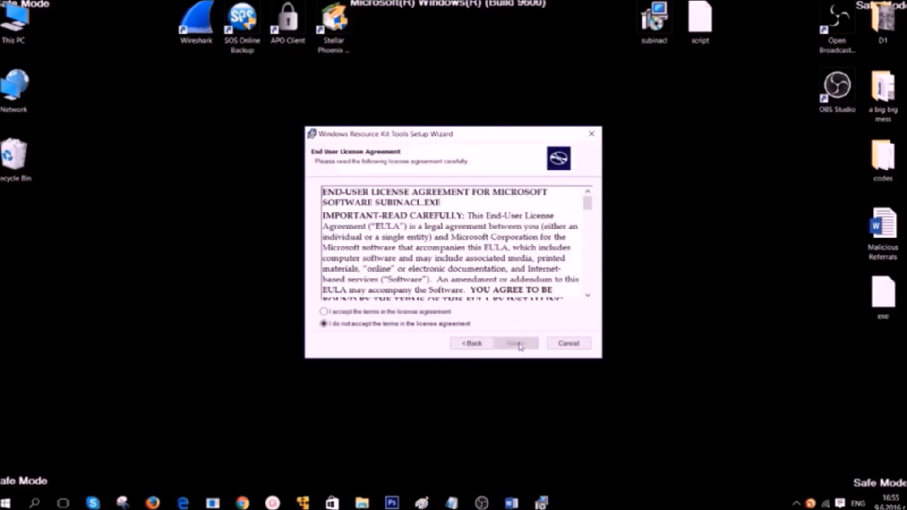
click(425, 316)
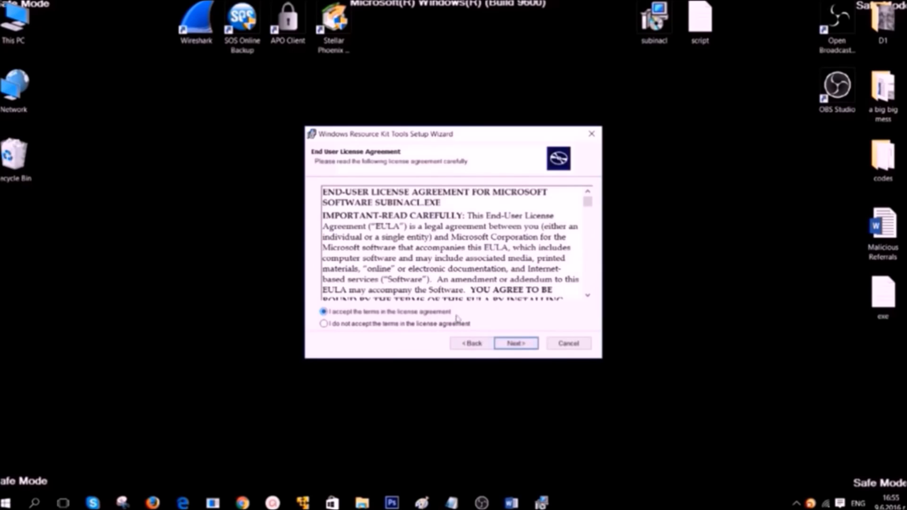
click(512, 343)
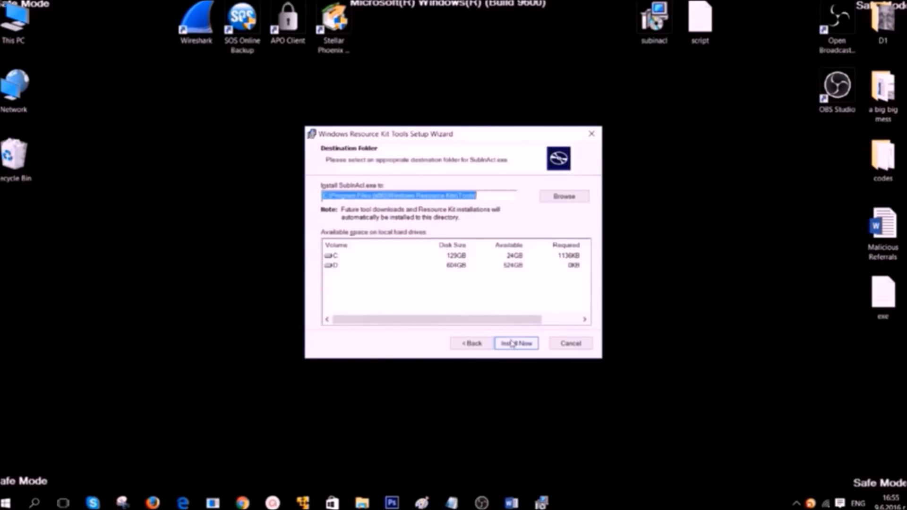
click(512, 343)
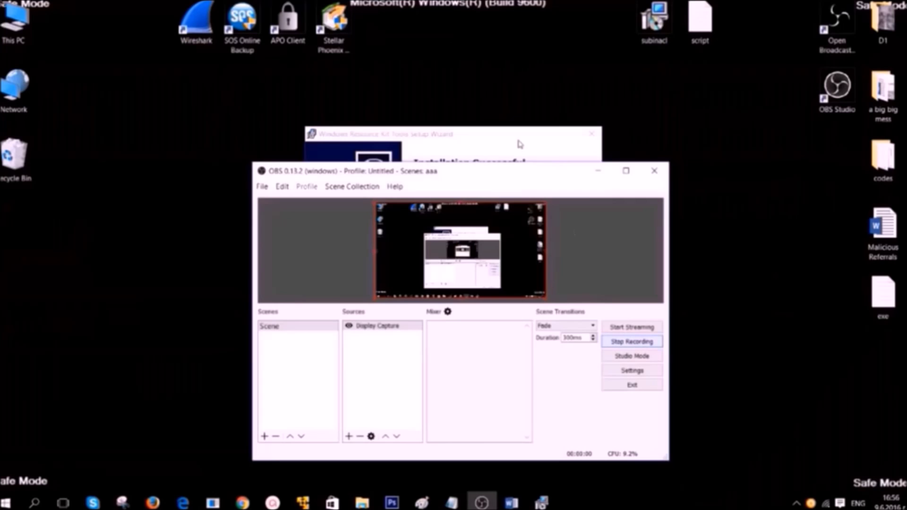
Step: Finish the setup wizard and reopen the subinacl script in Notepad
click(519, 144)
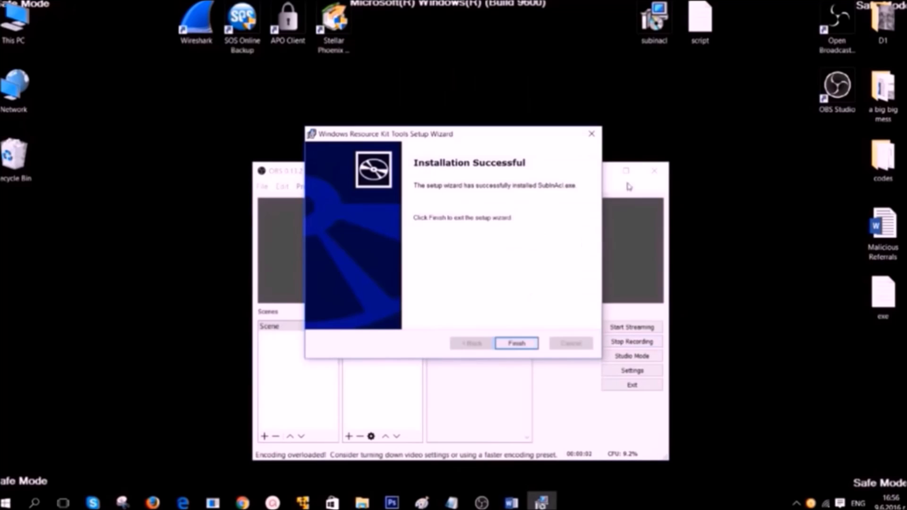
click(516, 342)
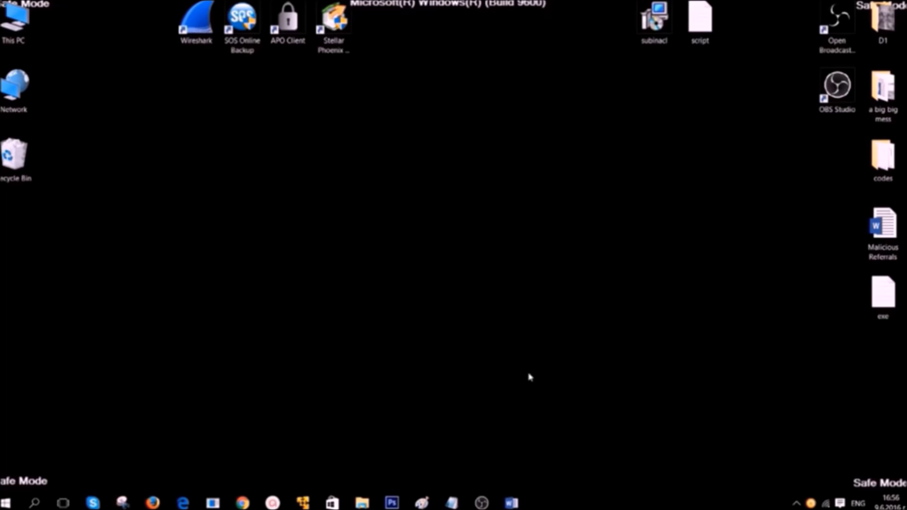
double_click(702, 39)
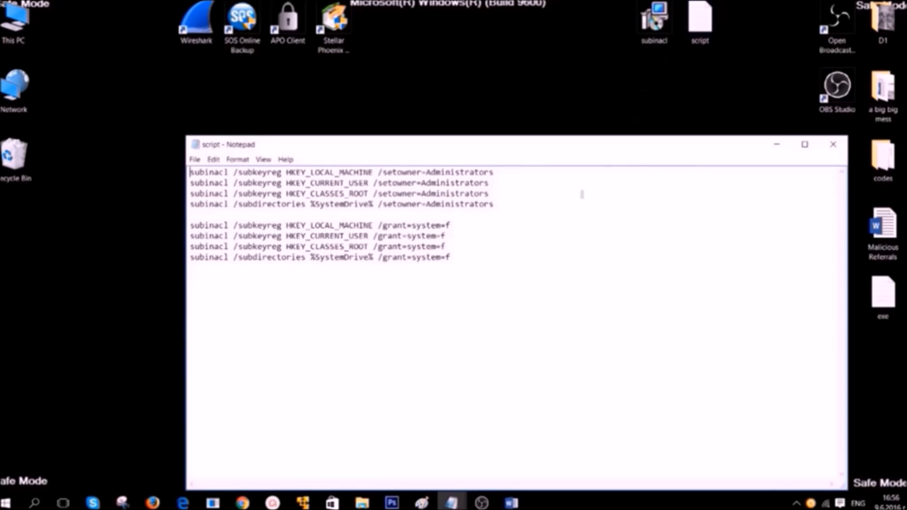
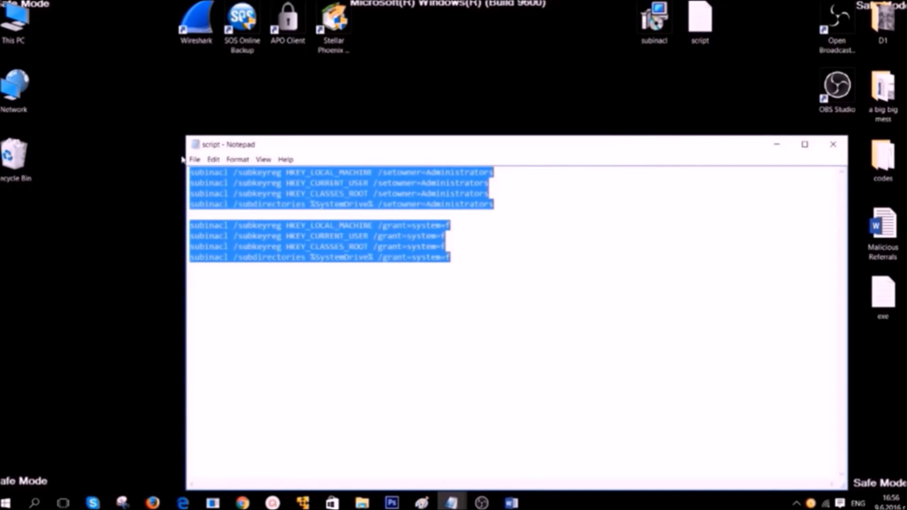
click(290, 308)
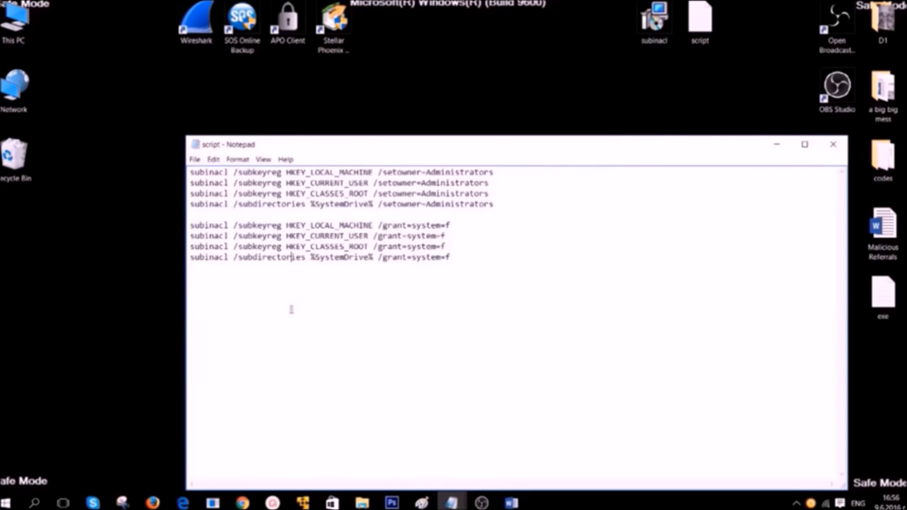
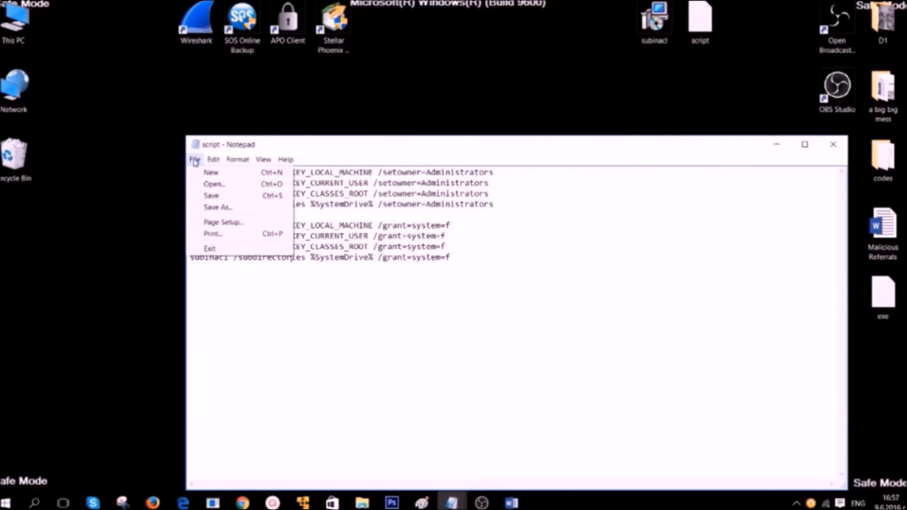
Step: Save the script to the desktop as FIX.BAT with type All Files, then minimise Notepad
click(218, 207)
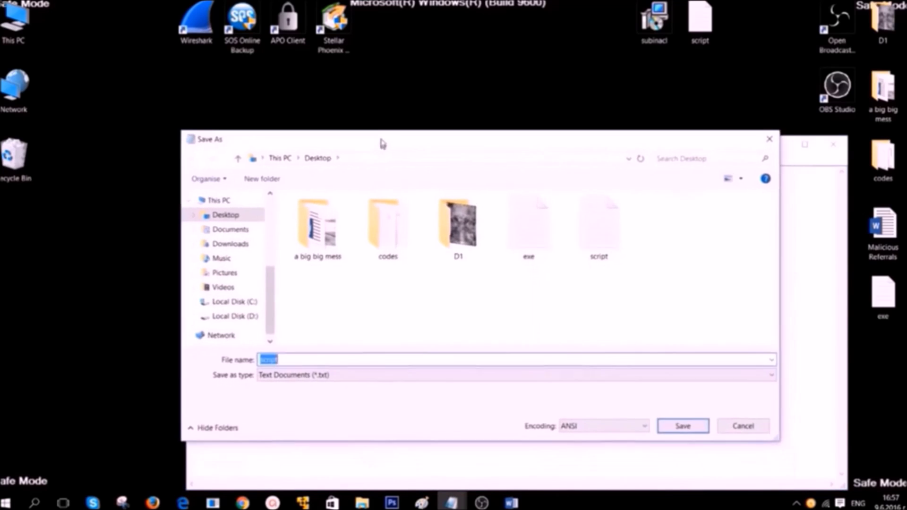
drag(382, 143, 376, 101)
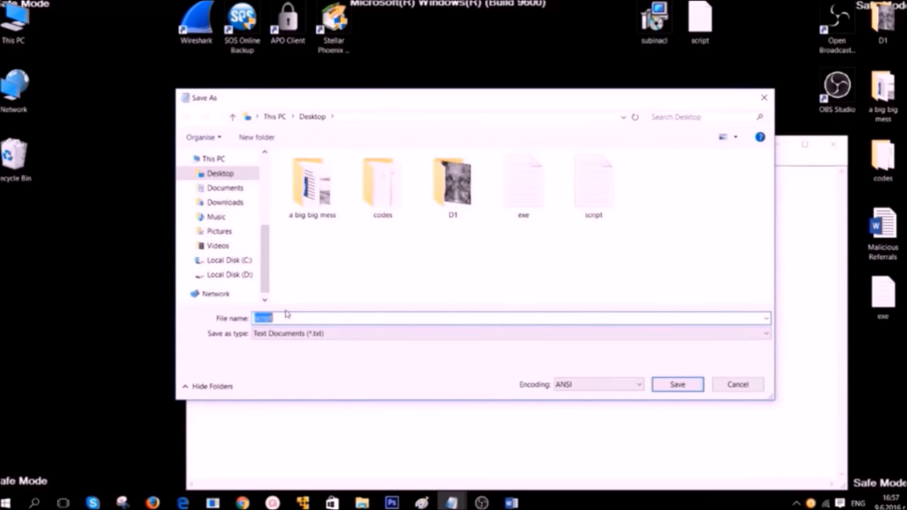
text(f)
text(IX.BAT)
drag(279, 317, 266, 317)
click(281, 318)
click(282, 336)
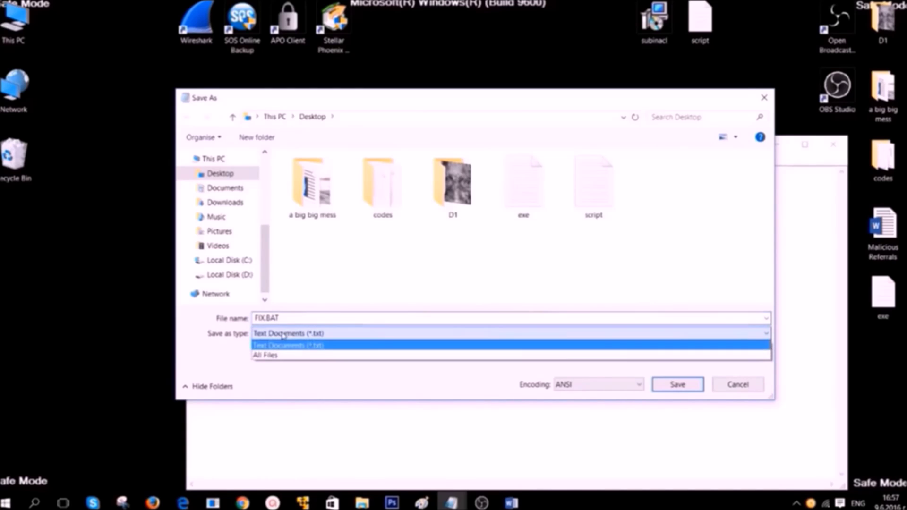
click(276, 357)
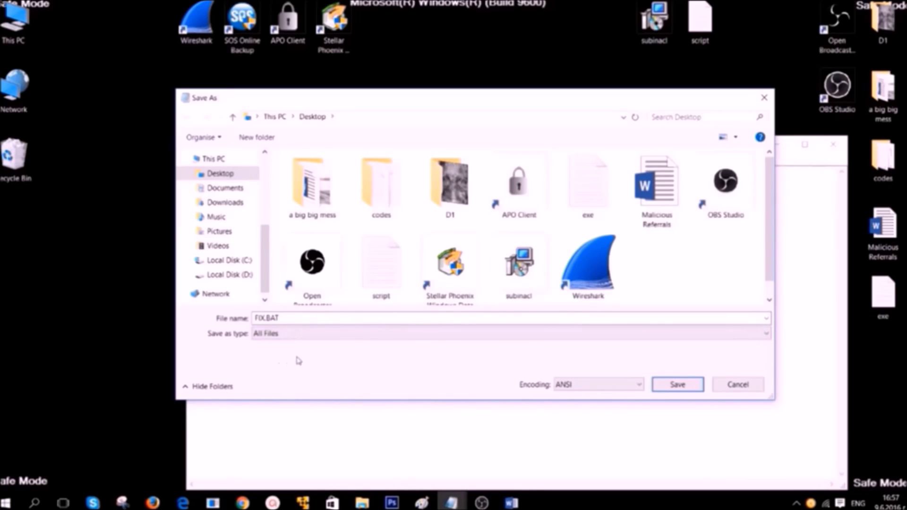
click(677, 385)
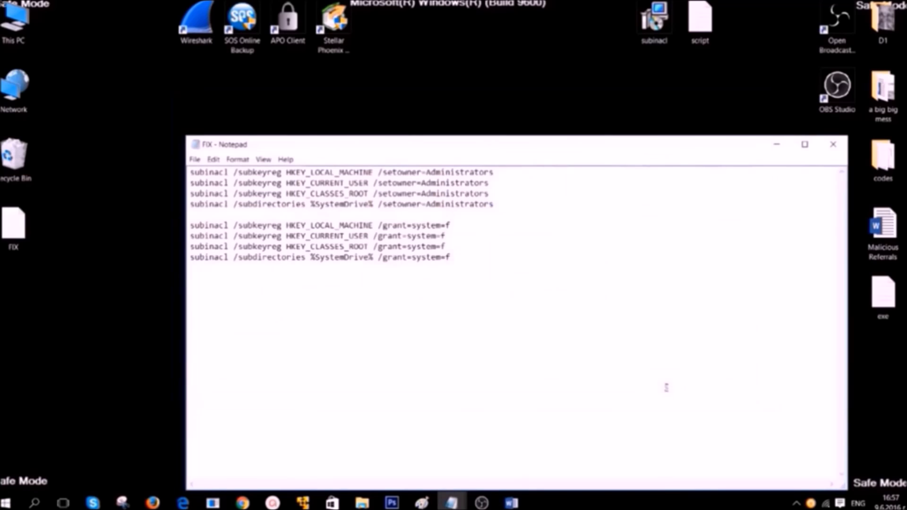
click(782, 145)
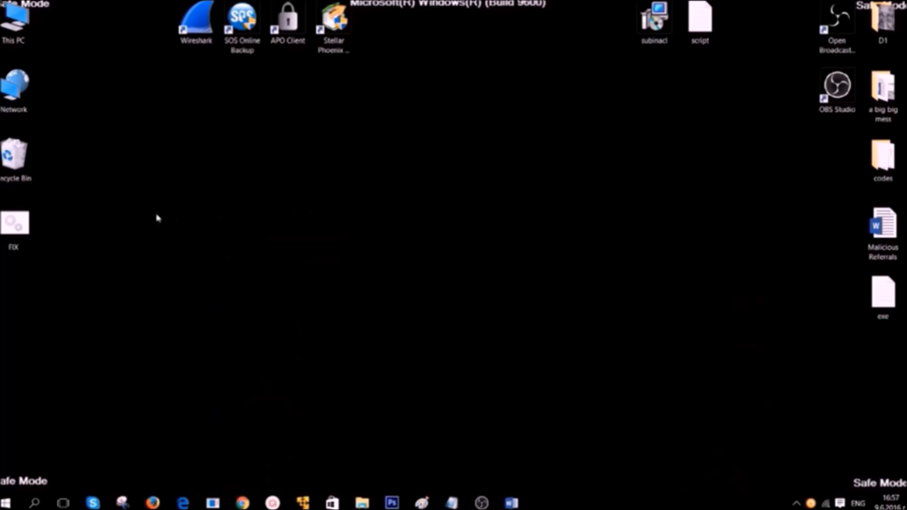
Step: Select FIX.BAT on the desktop and browse to C:\Program Files (x86)\Windows Resource Kits\Tools
click(22, 223)
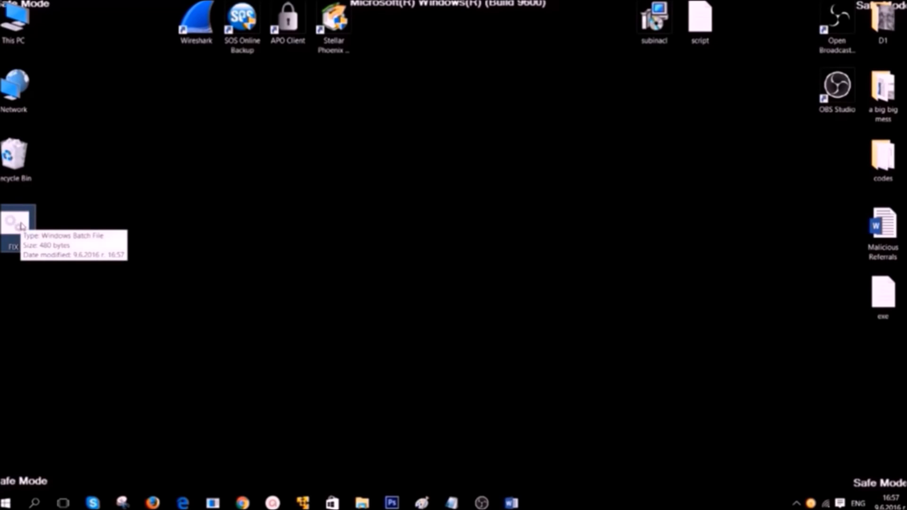
double_click(10, 28)
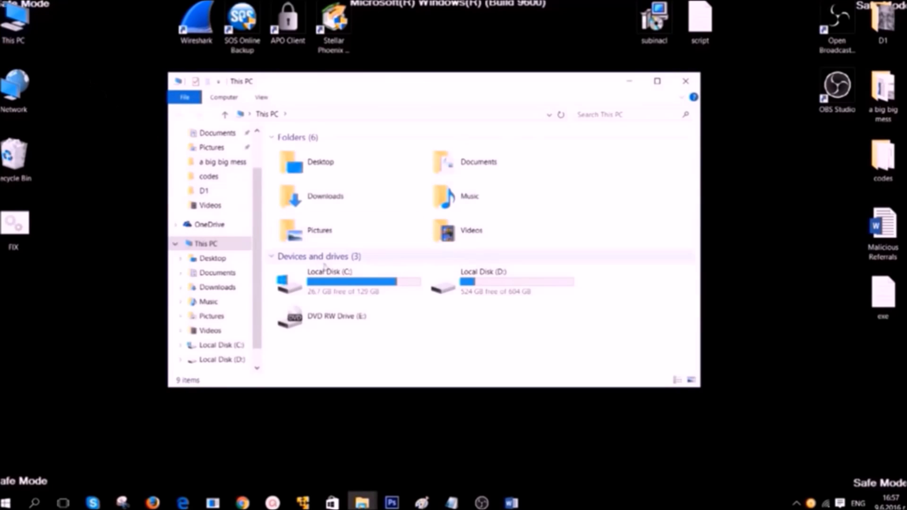
double_click(340, 281)
scroll(339, 281, down, 10)
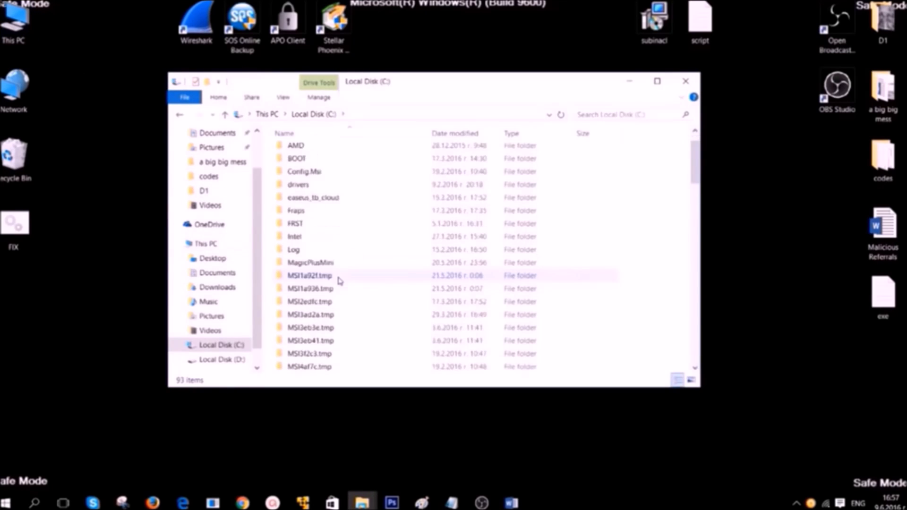
scroll(339, 282, down, 6)
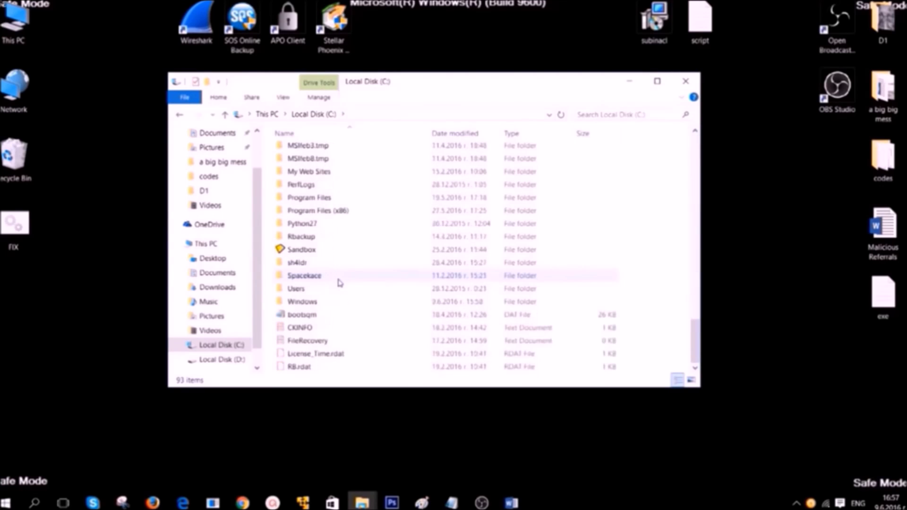
double_click(325, 209)
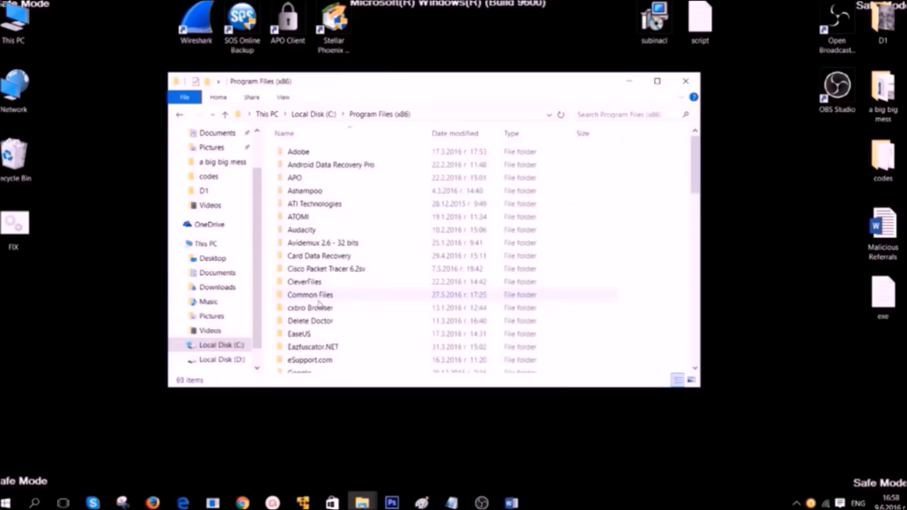
click(323, 269)
key(w)
key(Down)
key(Down)
key(Down)
key(Down)
key(Down)
key(Down)
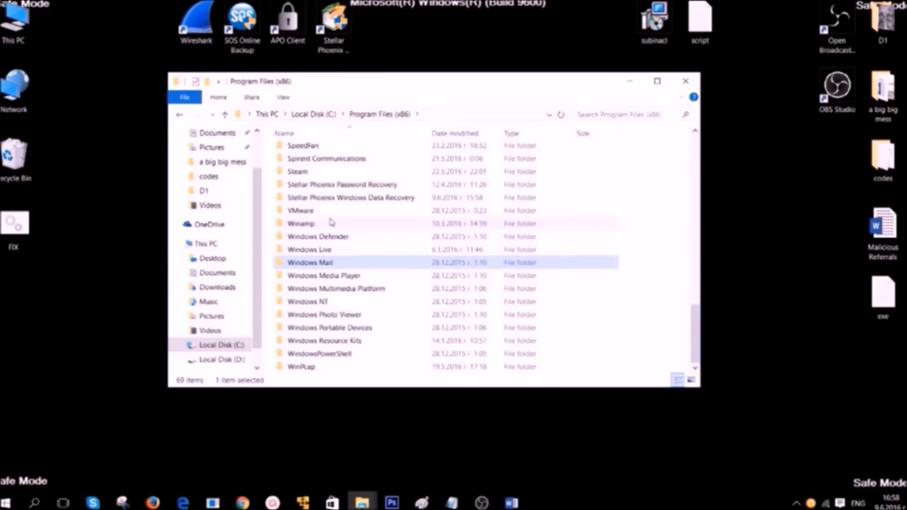
double_click(339, 340)
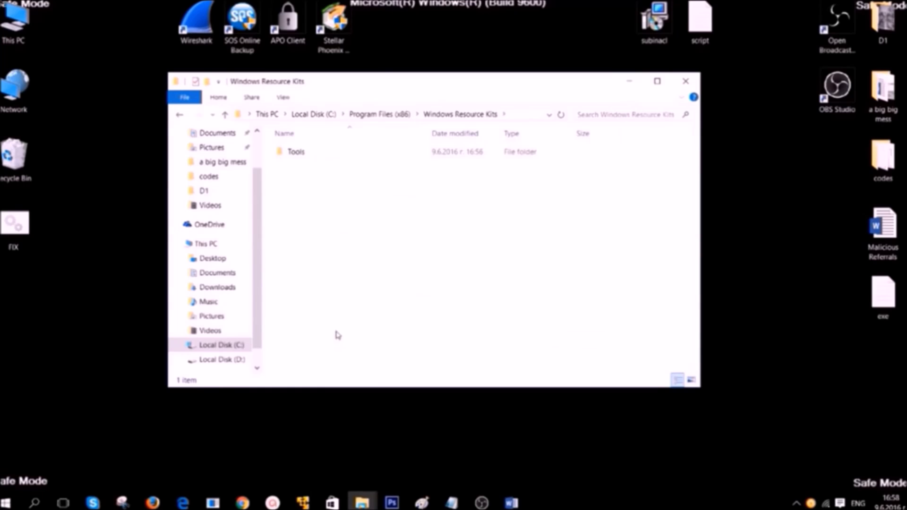
click(293, 155)
double_click(293, 155)
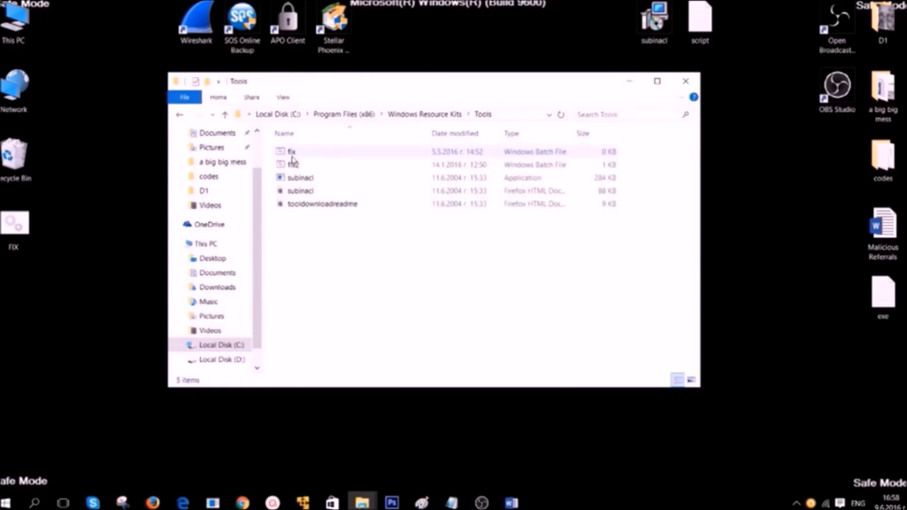
Step: Paste FIX.BAT into Tools, replacing the old file, and close File Explorer
right_click(296, 235)
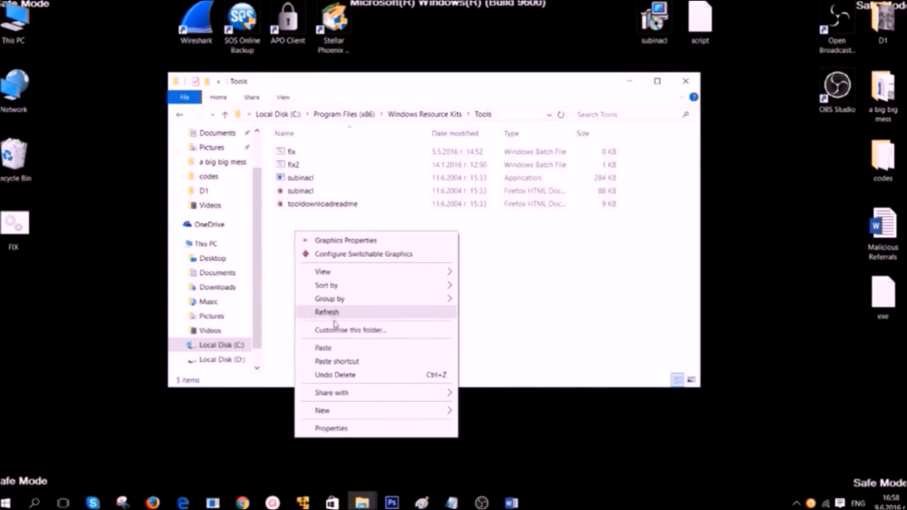
click(341, 348)
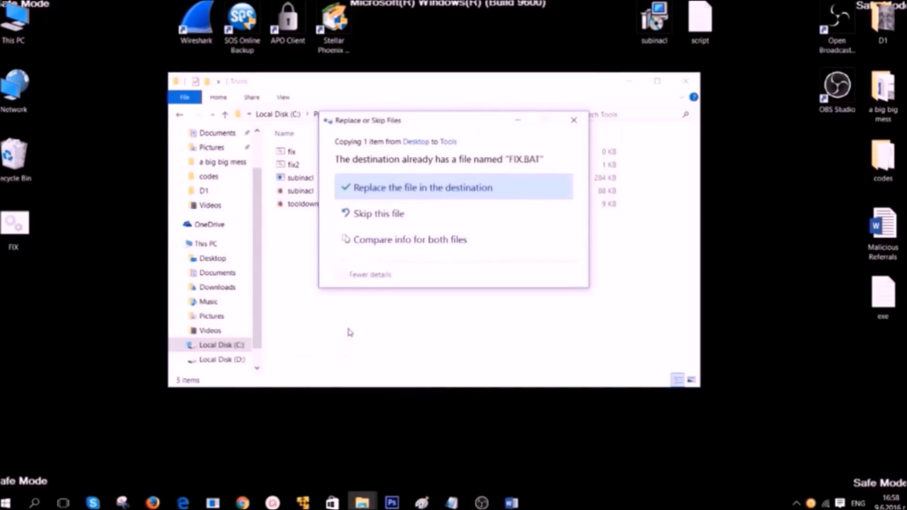
click(384, 189)
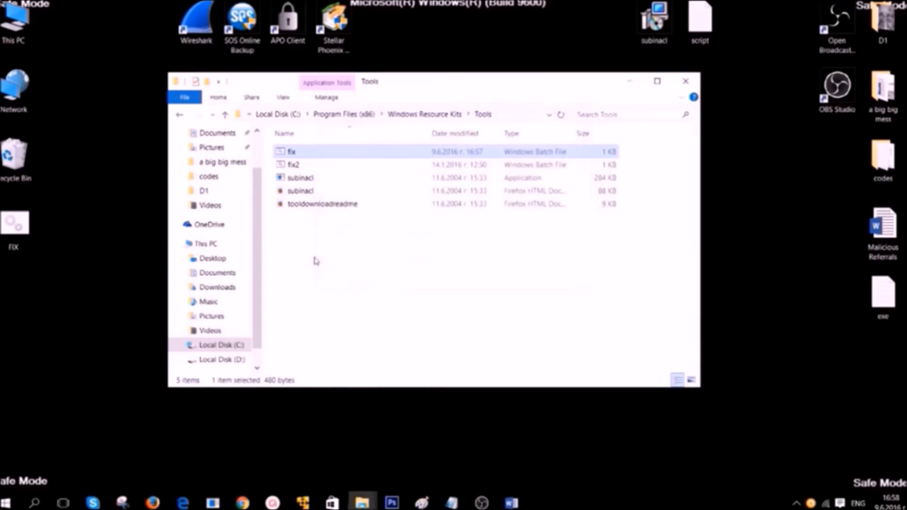
click(301, 154)
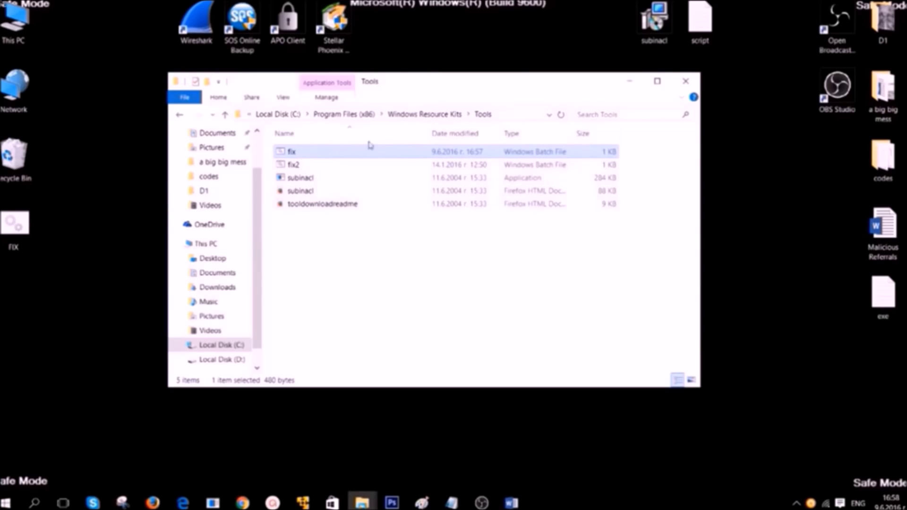
click(683, 83)
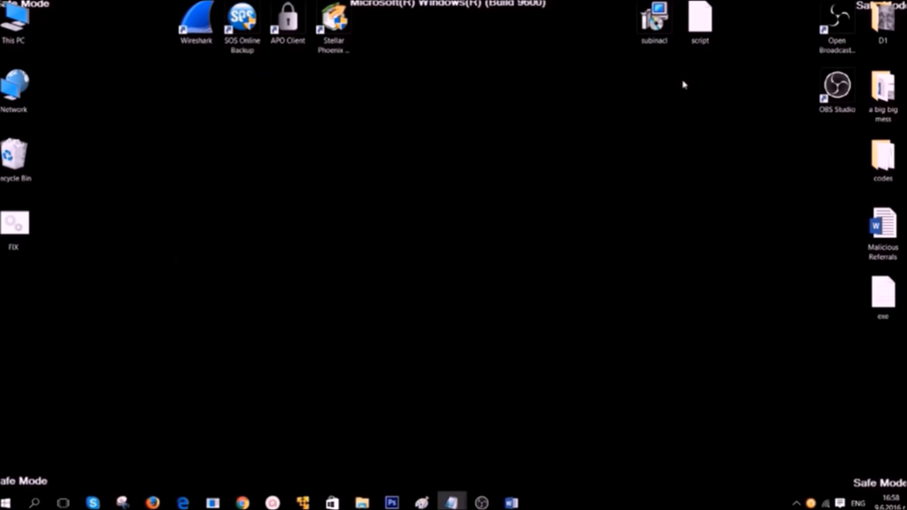
Step: Launch Command Prompt via Run with CMD and reposition its window
key(super+r)
text(C)
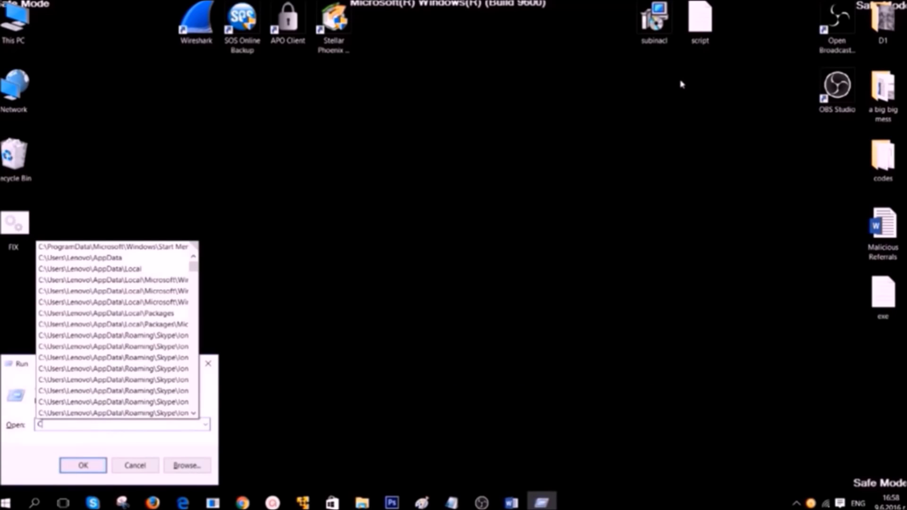
text(MD)
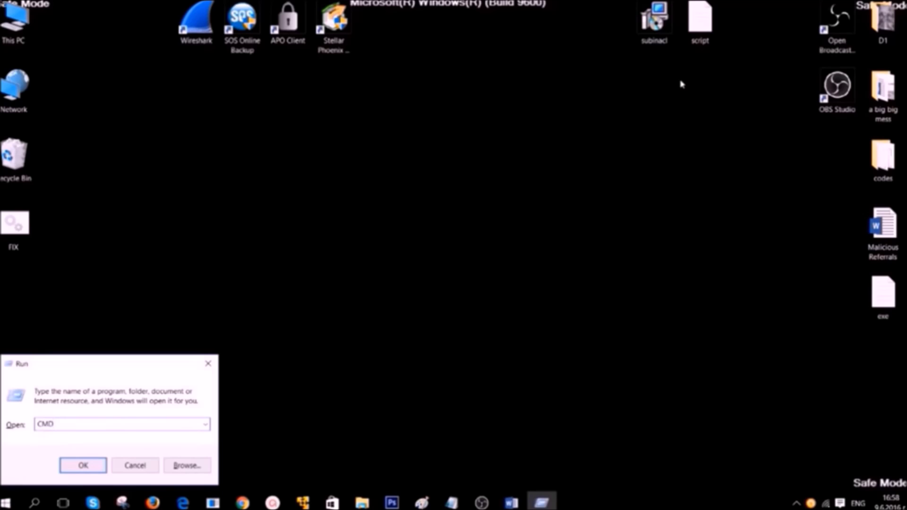
key(Return)
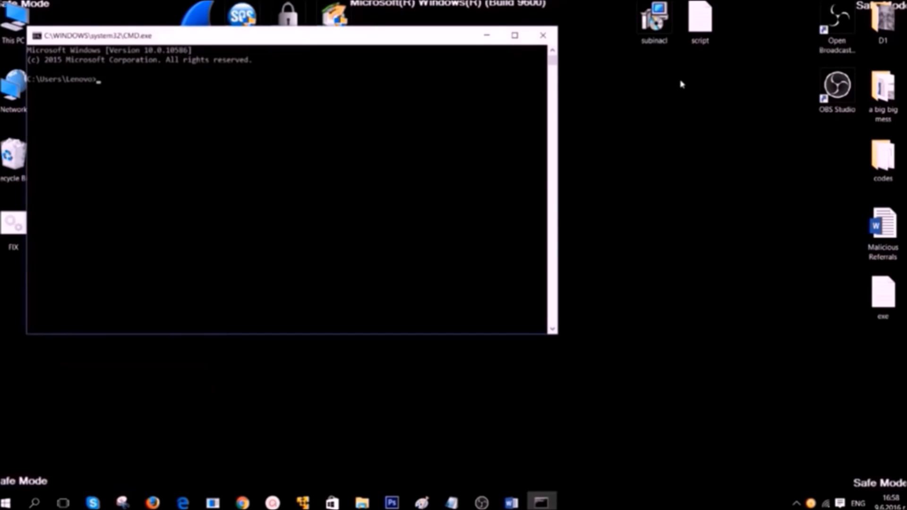
drag(297, 36, 447, 103)
click(367, 158)
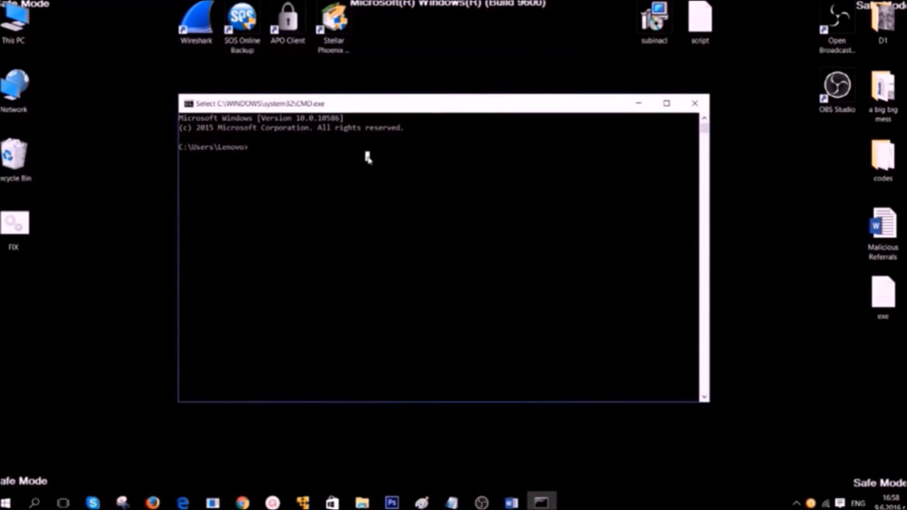
Step: Change directory to C:/Program Files (x86)/Windows Resource Kits/Tools
text(CD C:)
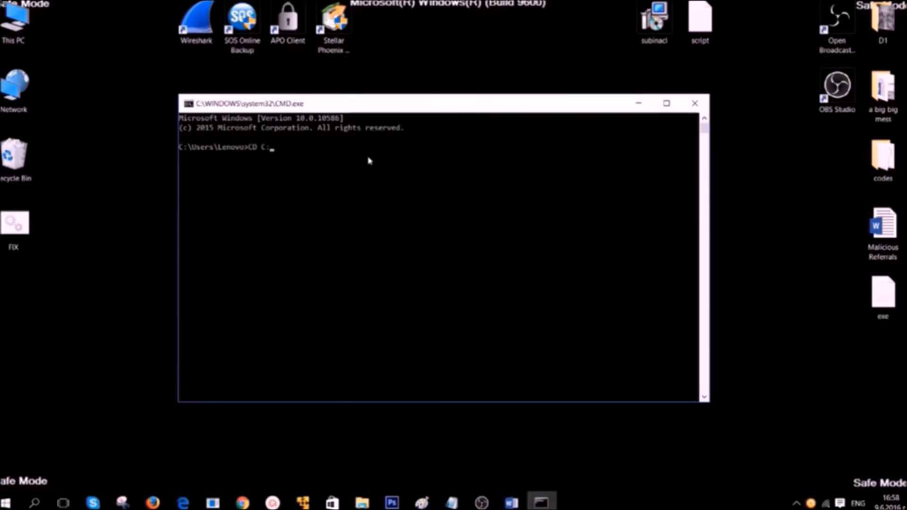
text(/PROGRAM FILES (X86)/)
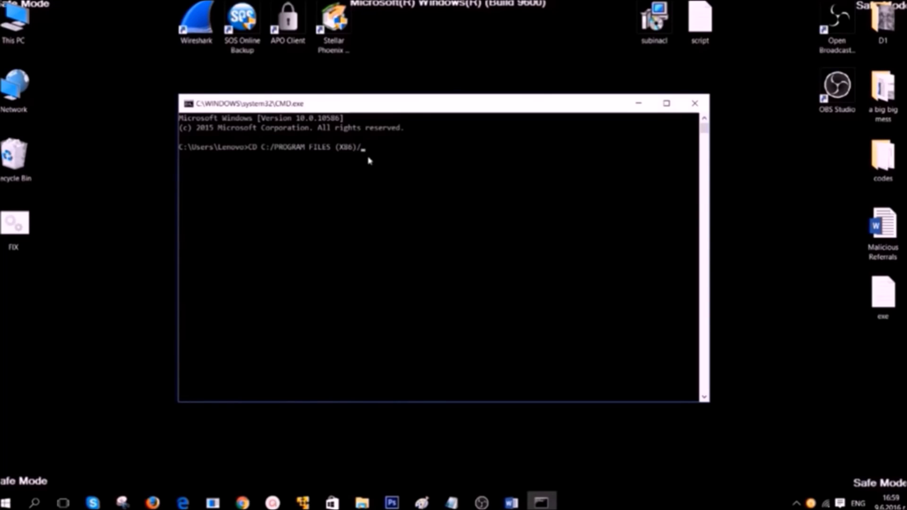
text(WINDOWS RESOURCE KITS/TO)
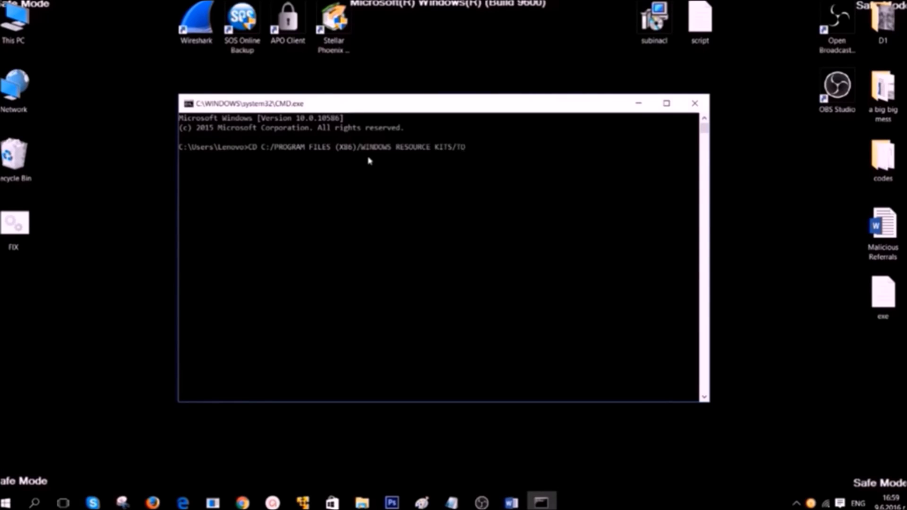
text(LS)
key(Return)
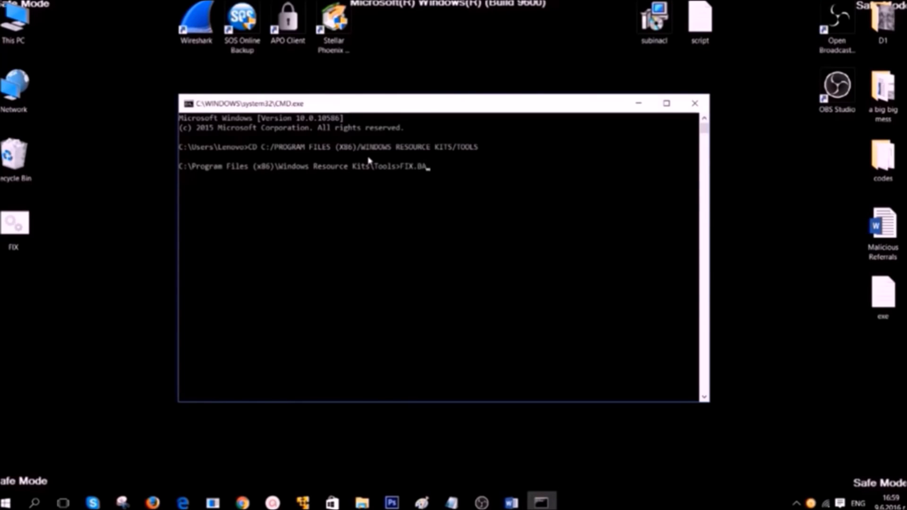
Step: Run FIX.BAT, select the subinacl summary output, then close the console
text(T)
key(Return)
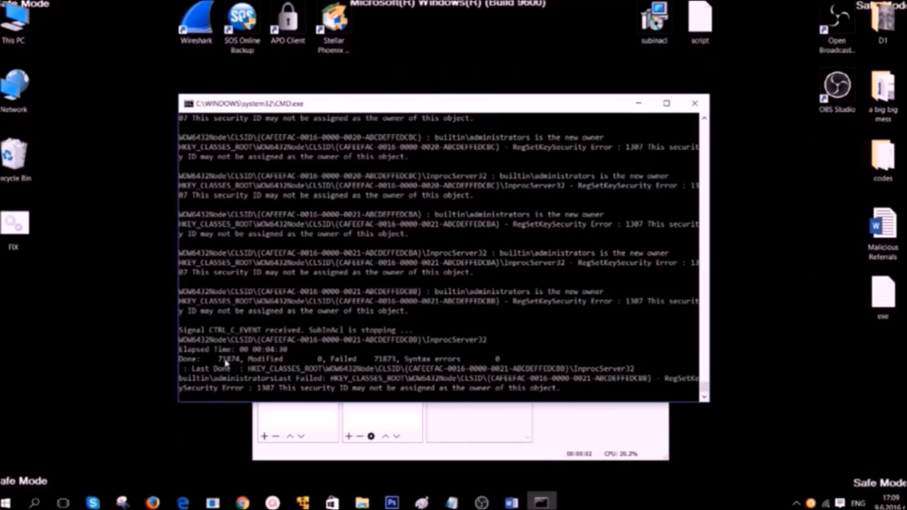
drag(218, 357, 524, 368)
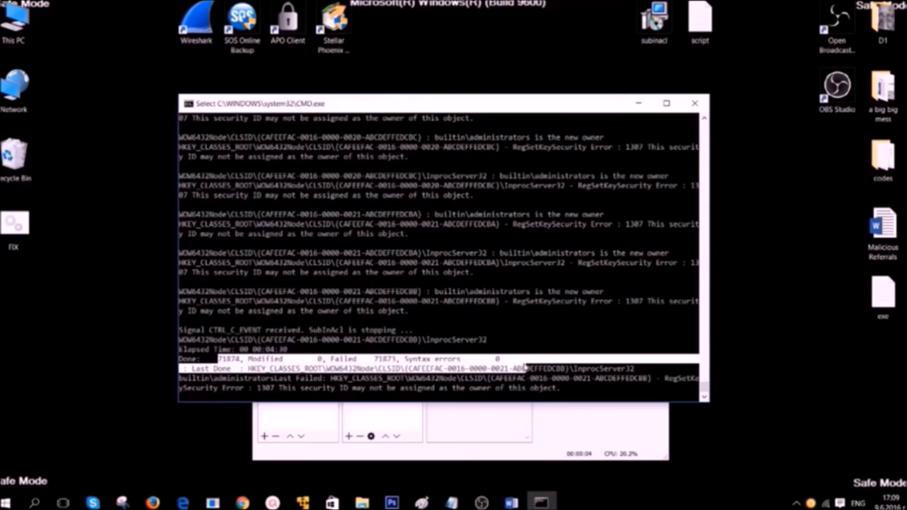
click(695, 105)
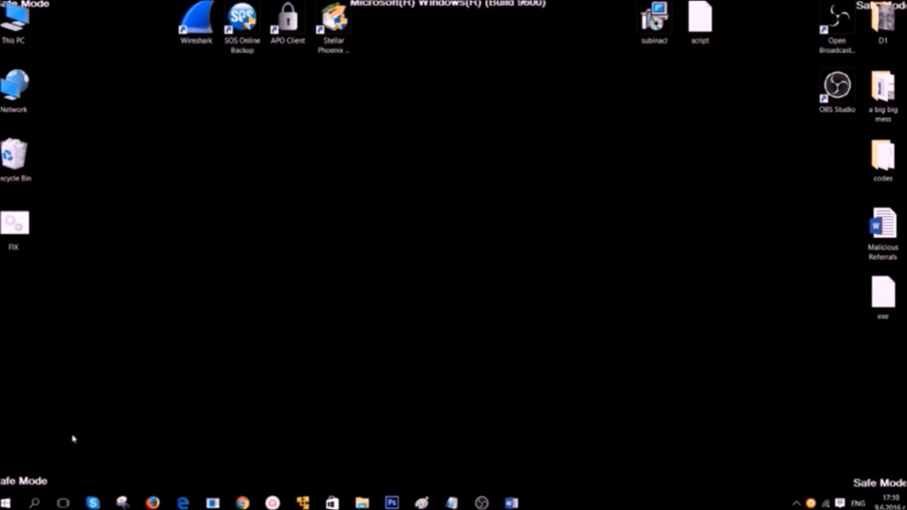
click(34, 503)
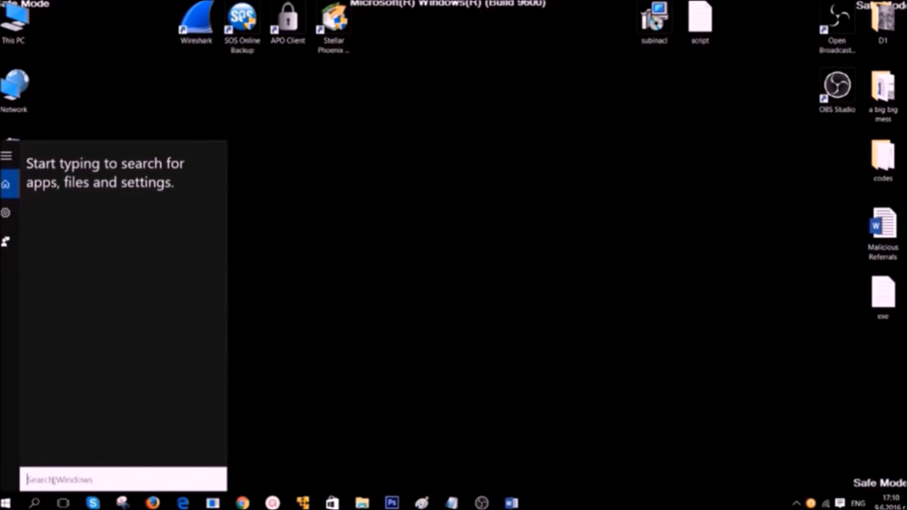
text(rile His)
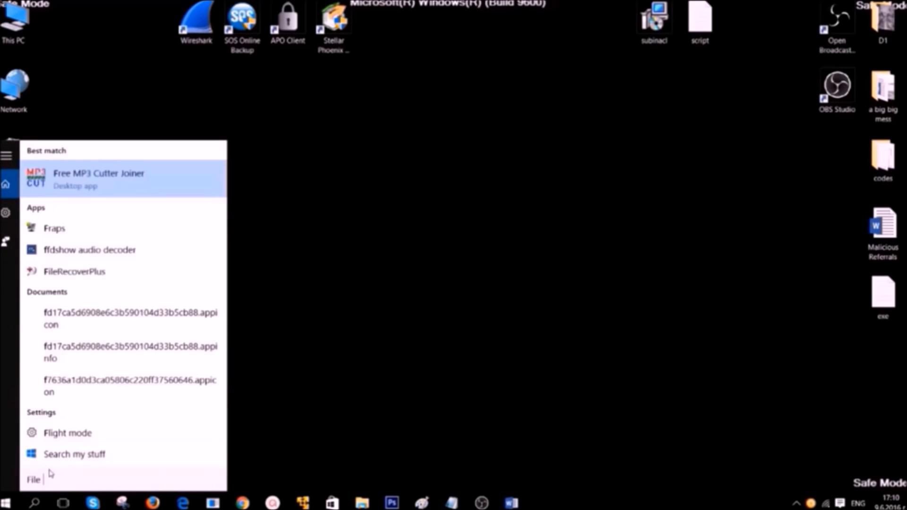
text(tory)
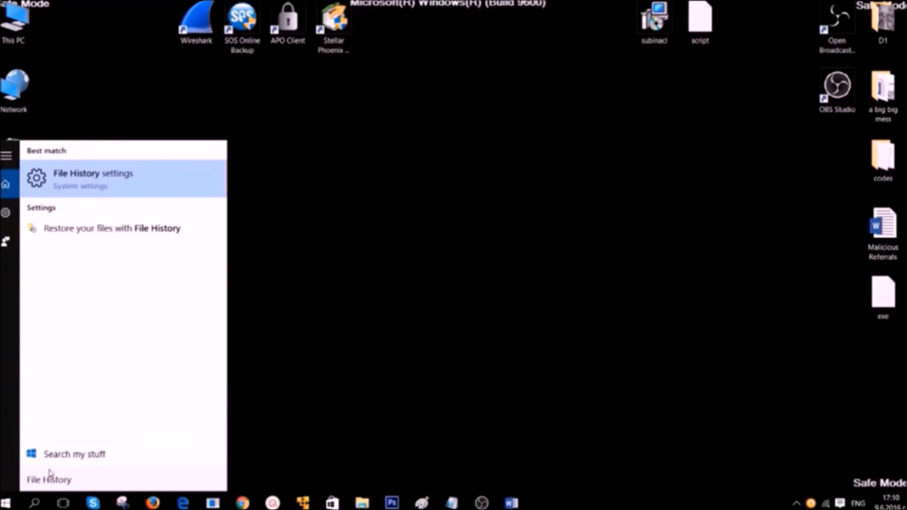
key(Return)
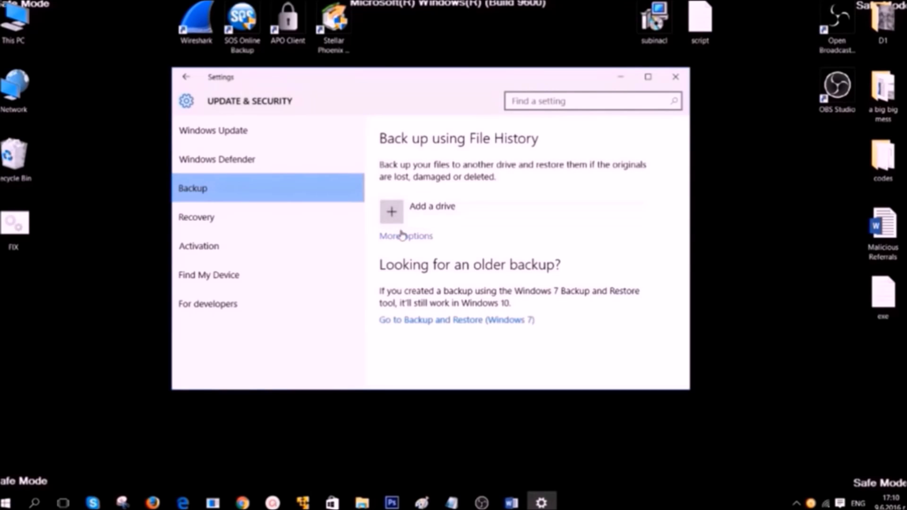
click(674, 79)
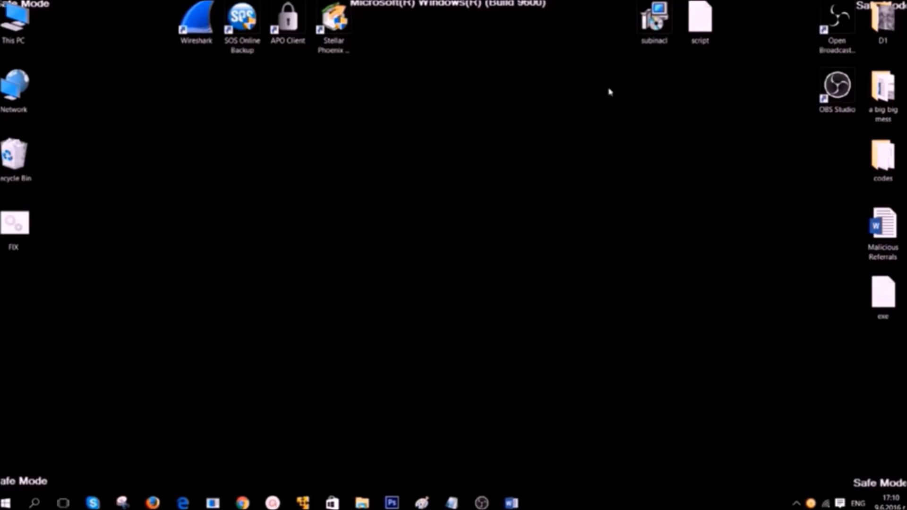
Step: Launch Stellar Phoenix Windows Data Recovery and start a scan of drive C:
click(331, 32)
double_click(331, 31)
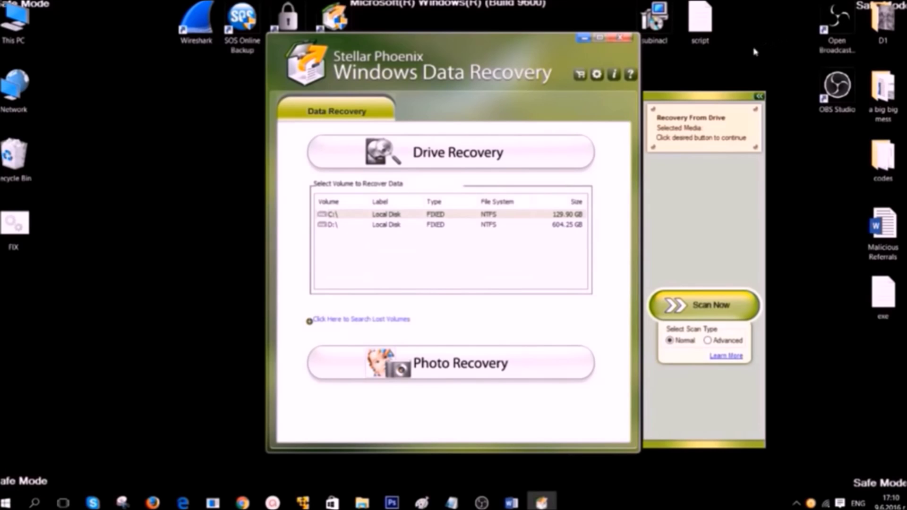
drag(542, 48, 519, 43)
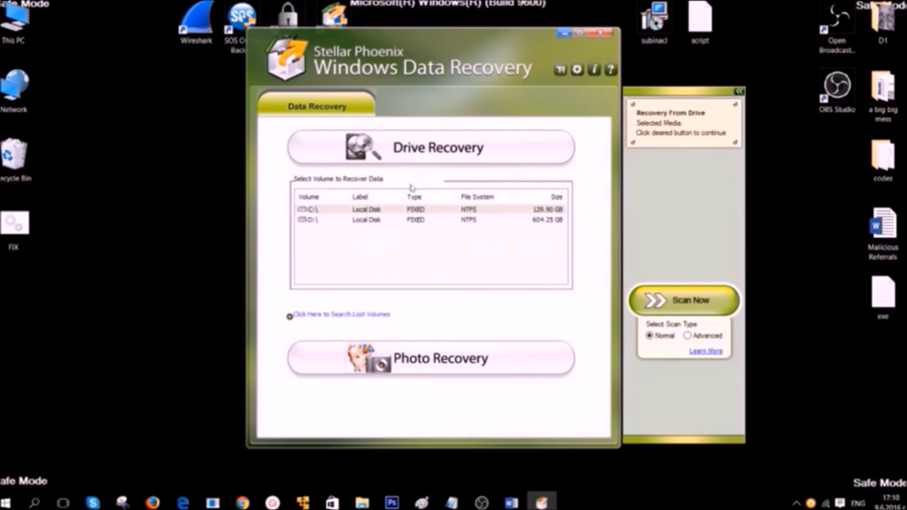
click(390, 211)
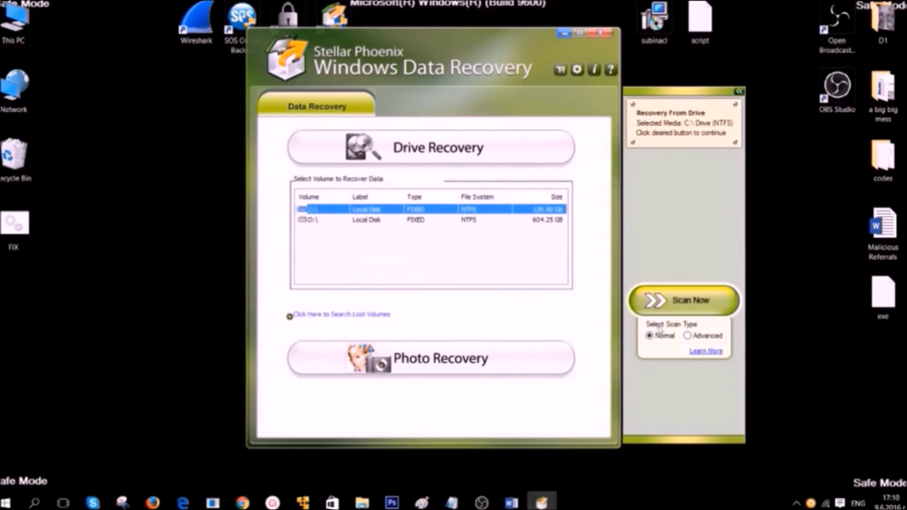
click(677, 302)
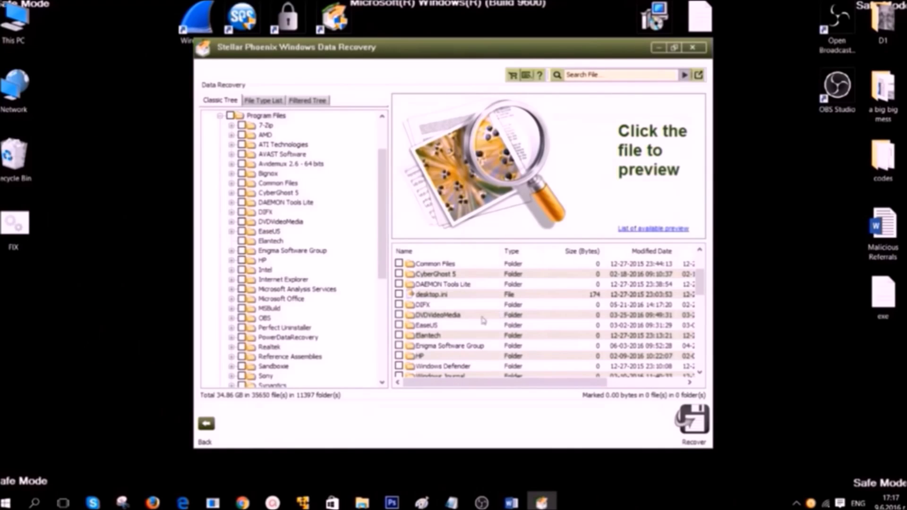
Step: In HP > HP LaserJet Professional, mark CP1020.INF, drivers.xml and English, then minimise
scroll(423, 331, down, 2)
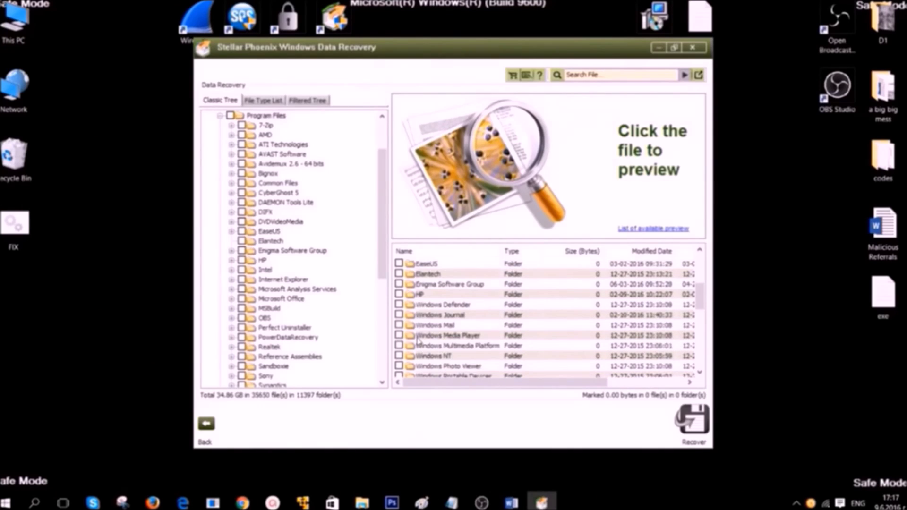
double_click(416, 295)
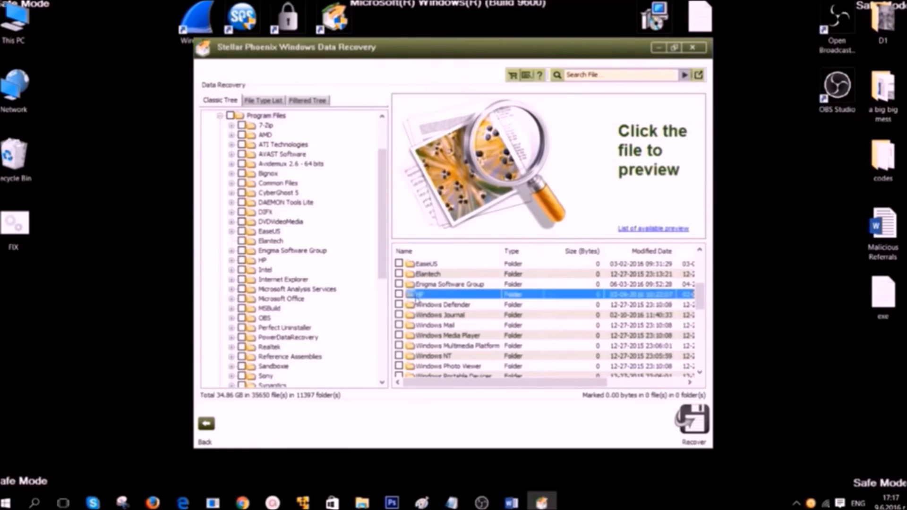
double_click(432, 265)
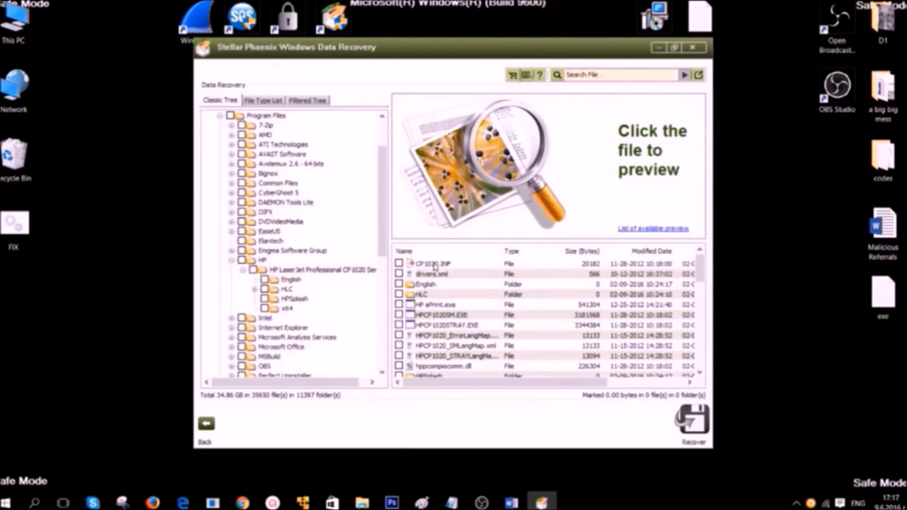
click(427, 274)
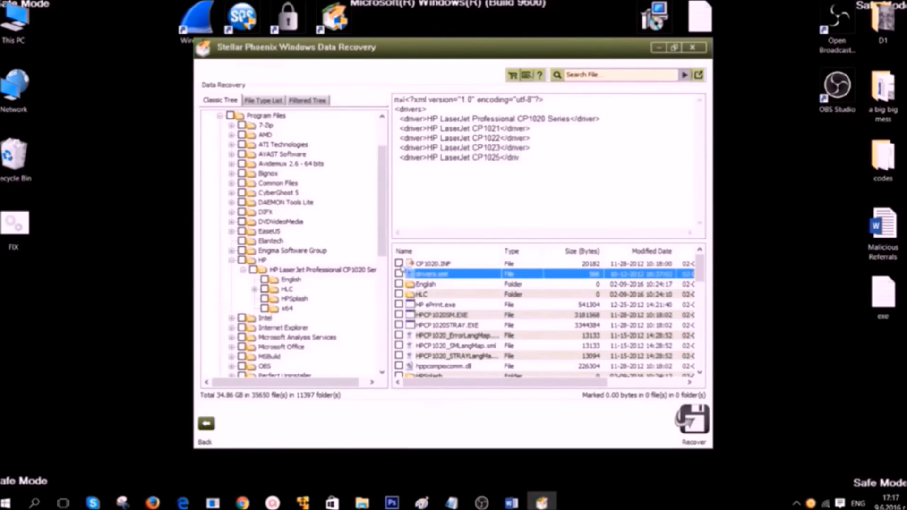
click(399, 263)
click(398, 273)
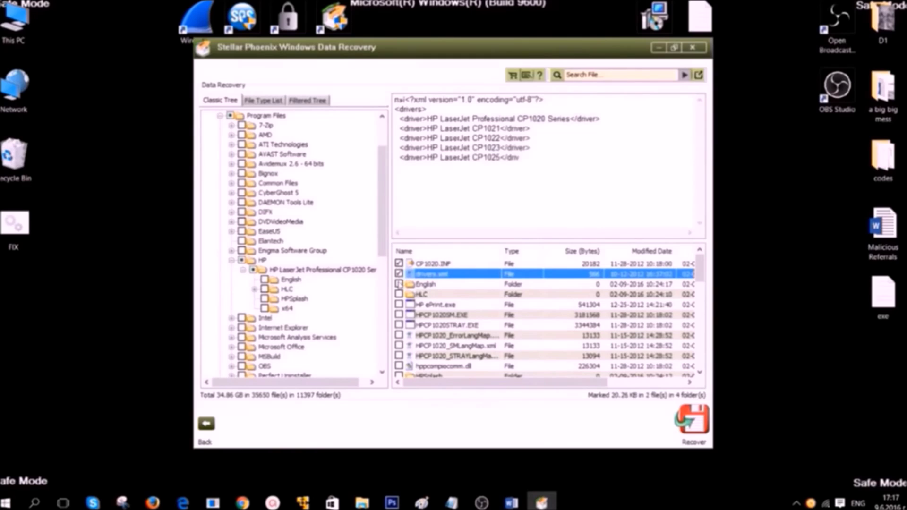
click(399, 284)
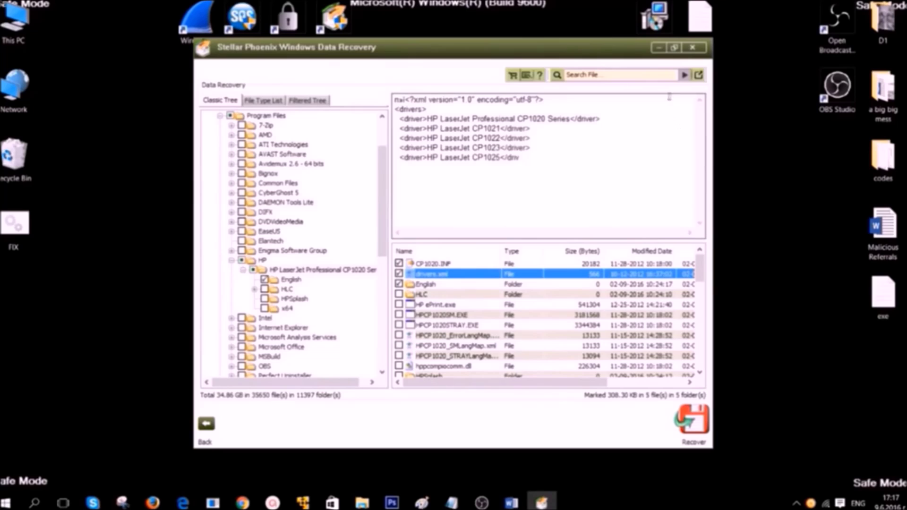
click(661, 47)
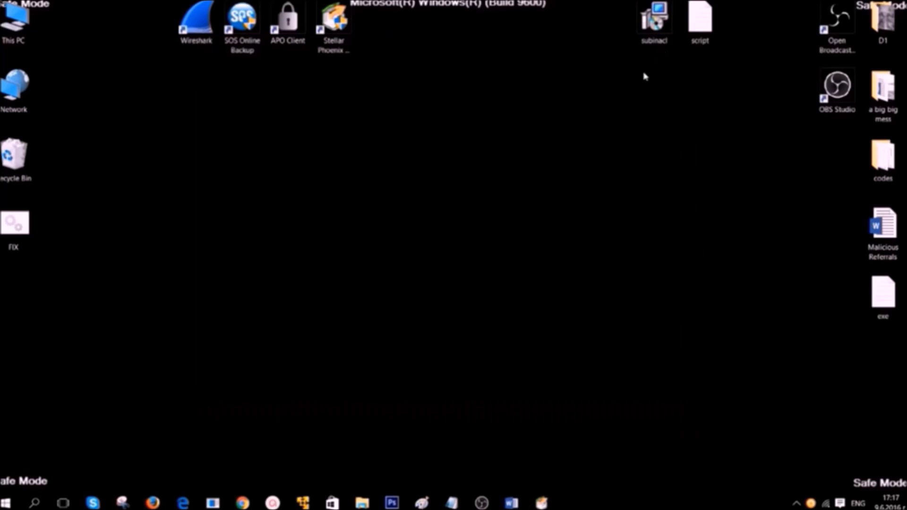